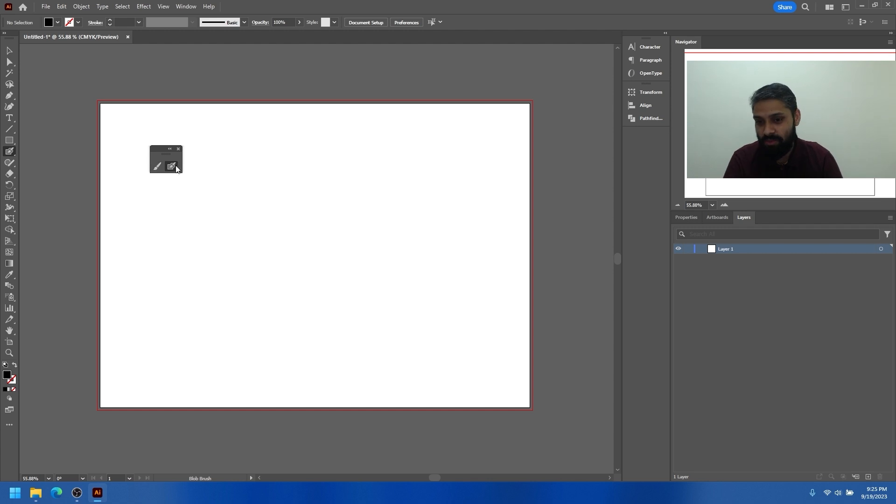
Draw a freehand S-curve across the artboard with the Paintbrush and a second one alongside it with the Blob Brush.
click(157, 167)
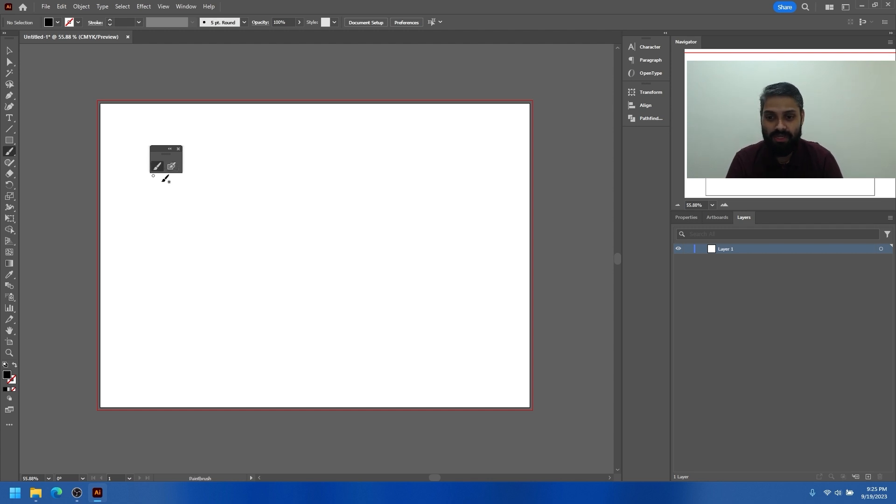
mouse_move(181, 317)
mouse_down()
mouse_move(259, 244)
mouse_move(389, 186)
mouse_move(338, 147)
mouse_up()
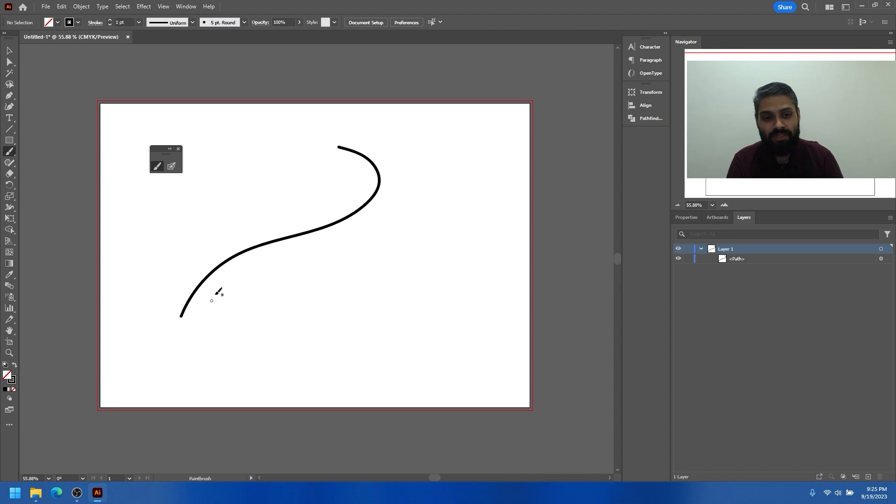
click(171, 166)
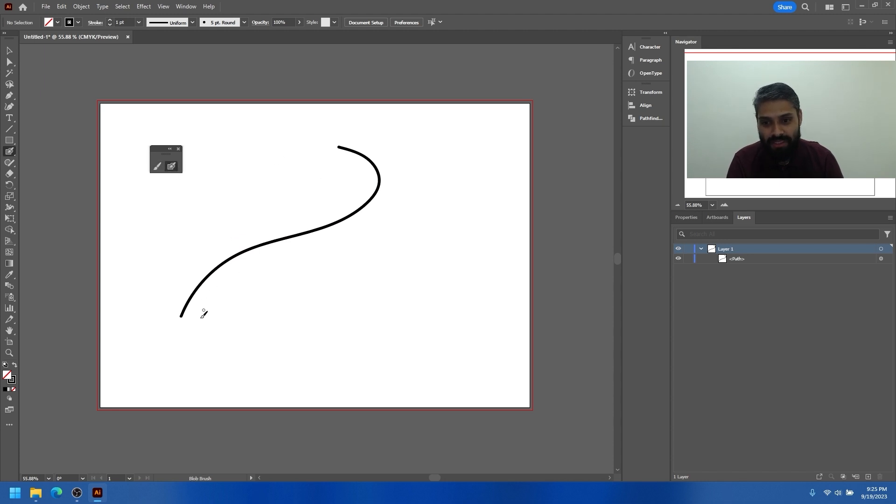
mouse_move(190, 332)
mouse_down()
mouse_move(221, 293)
mouse_move(413, 224)
mouse_move(437, 159)
mouse_move(402, 133)
mouse_up()
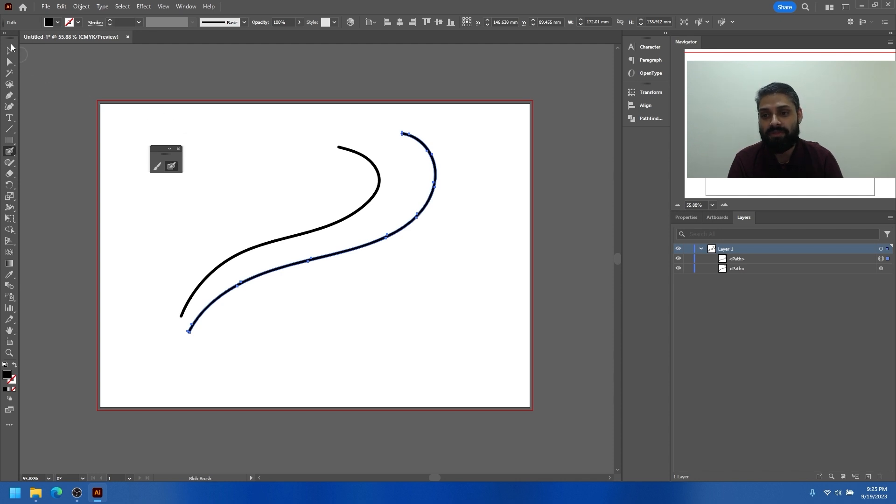
Select both S-curves together with the Selection tool to compare their outlines up close.
click(12, 50)
click(303, 170)
drag(440, 200, 502, 208)
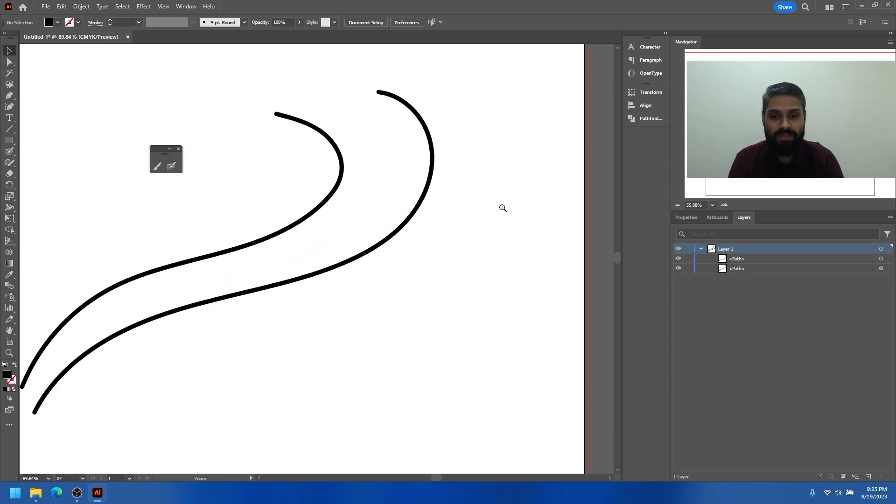
drag(255, 250, 366, 264)
drag(292, 248, 311, 235)
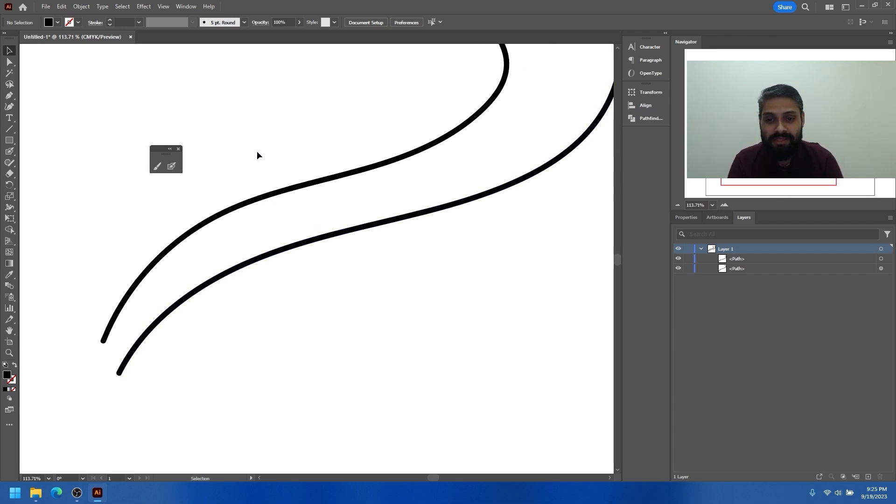
drag(305, 198, 341, 280)
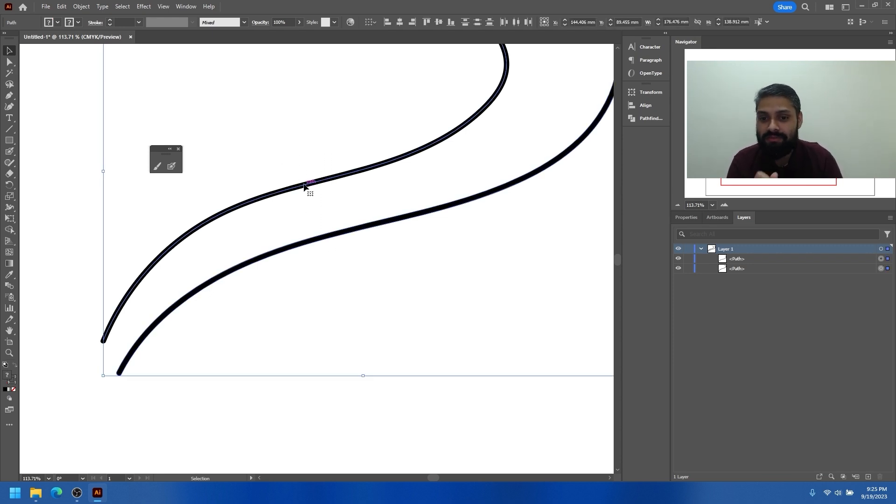
Move the Paintbrush curve slightly up and left, and check its stroke colour setting.
click(307, 150)
drag(316, 181, 308, 182)
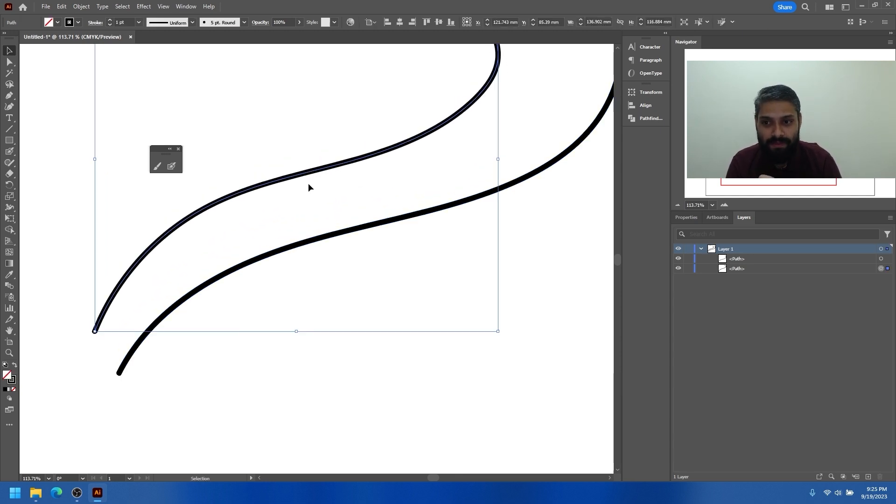
click(309, 183)
click(313, 172)
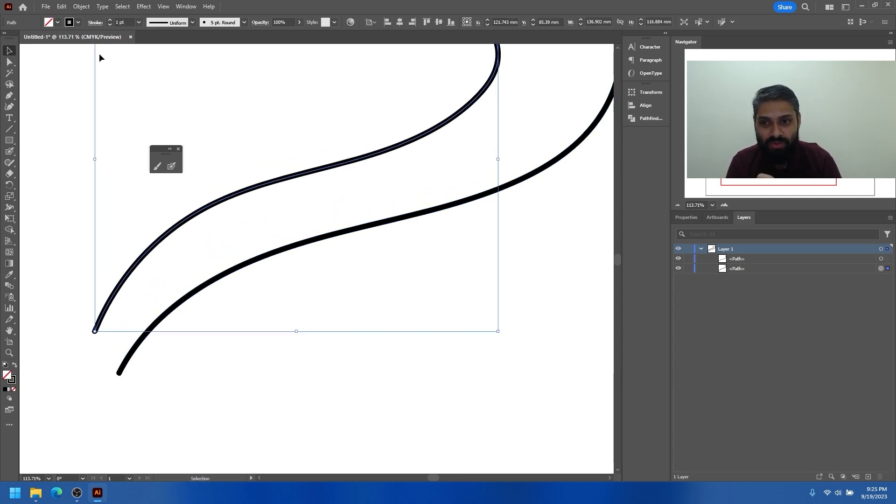
click(80, 21)
click(80, 21)
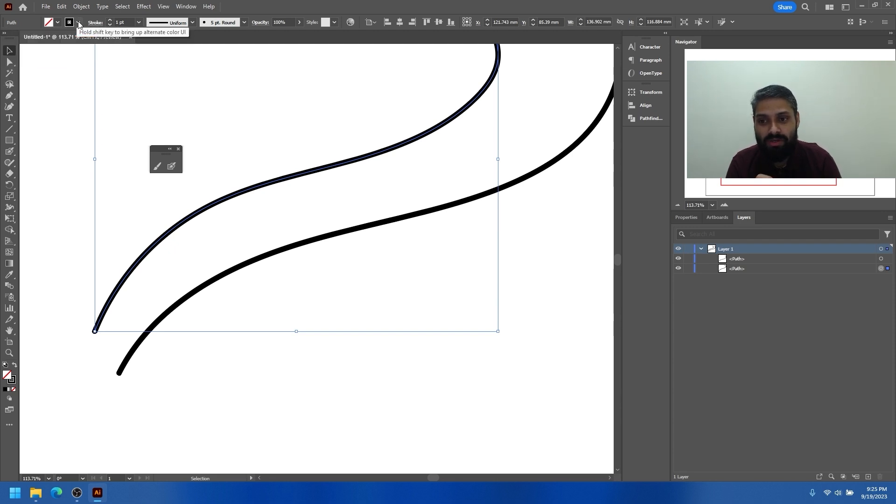
click(236, 87)
Check the Blob Brush curve's fill against the Paintbrush curve, and move the Blob Brush curve farther right of it.
click(336, 237)
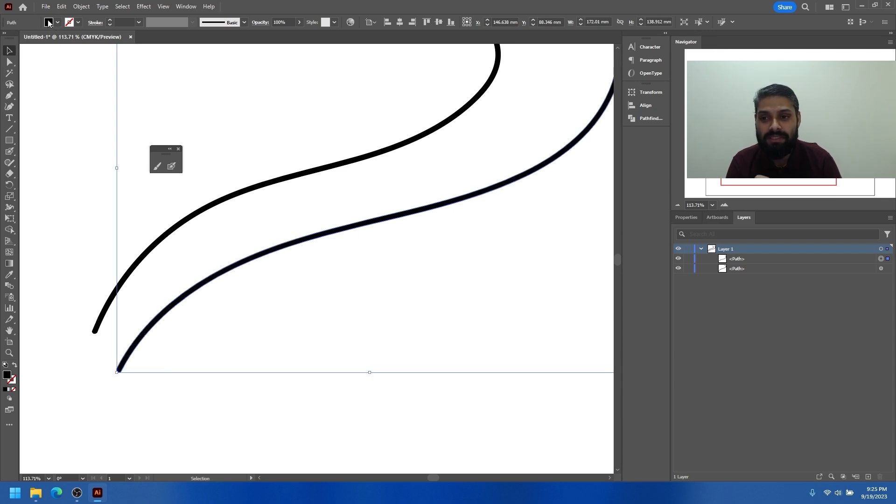
click(345, 166)
drag(368, 225, 405, 218)
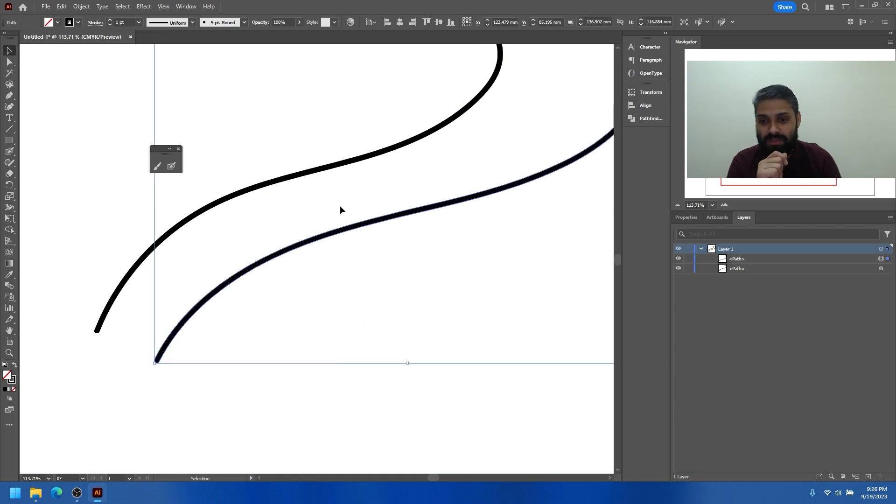
Set the Paintbrush tool's Fidelity to the fully Accurate end.
click(157, 167)
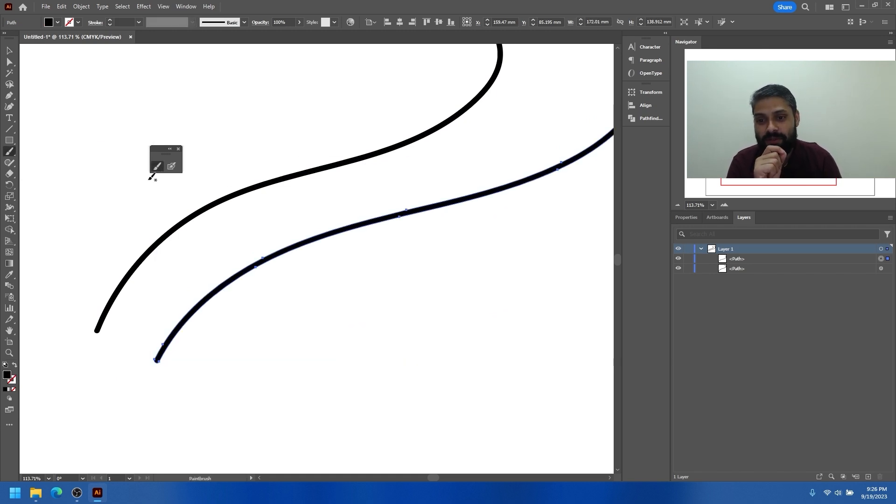
right_click(9, 152)
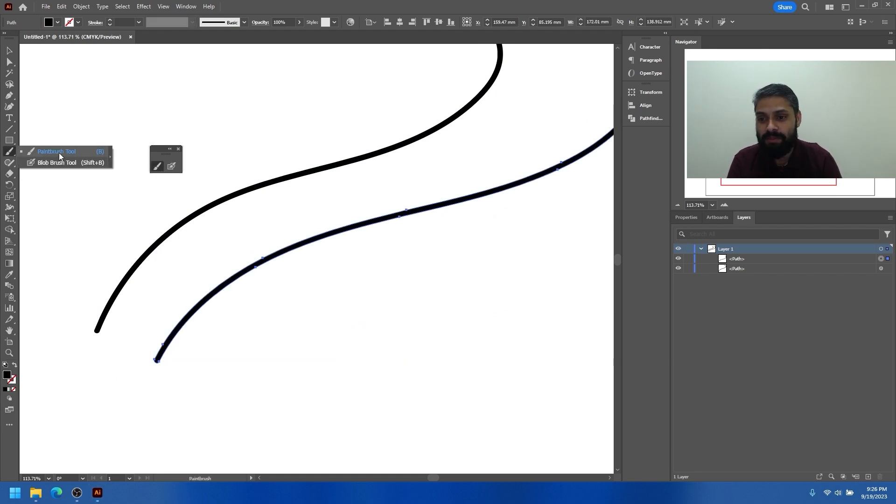
click(39, 166)
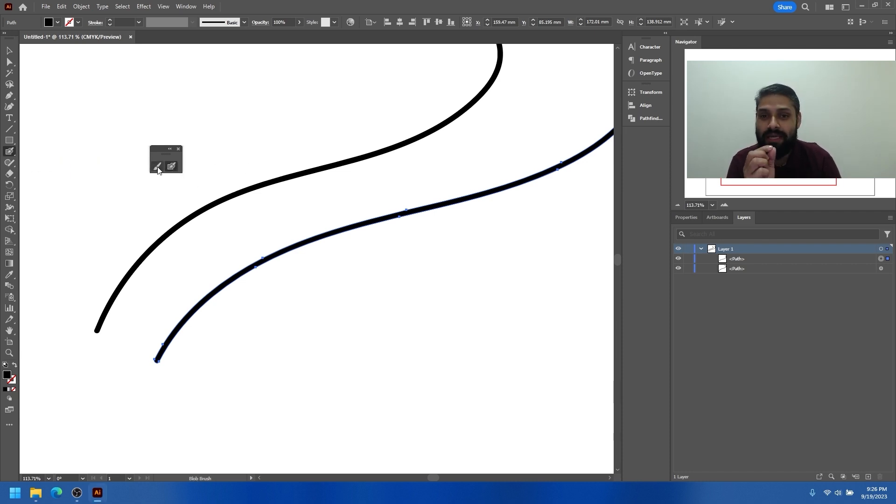
double_click(158, 170)
drag(372, 167, 329, 166)
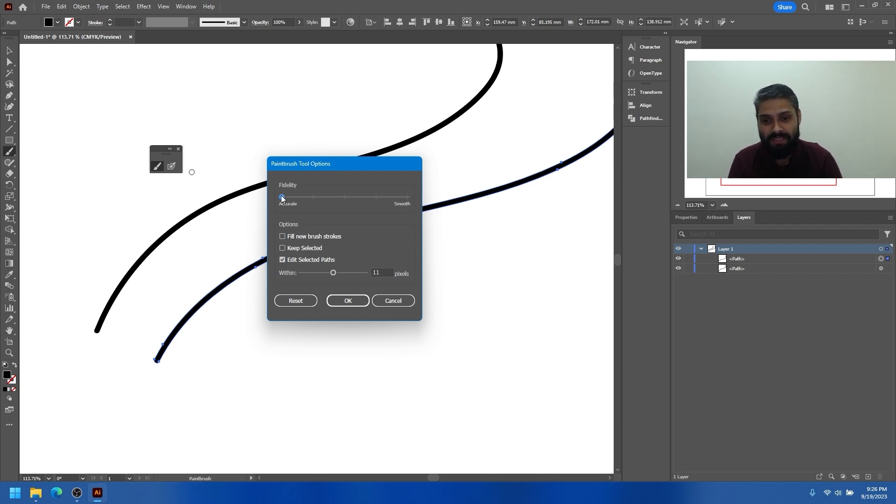
click(347, 301)
Paint three parallel curves, a jagged stroke at the artboard's lower right and a zigzag below the Blob Brush curve.
scroll(250, 273, down, 3)
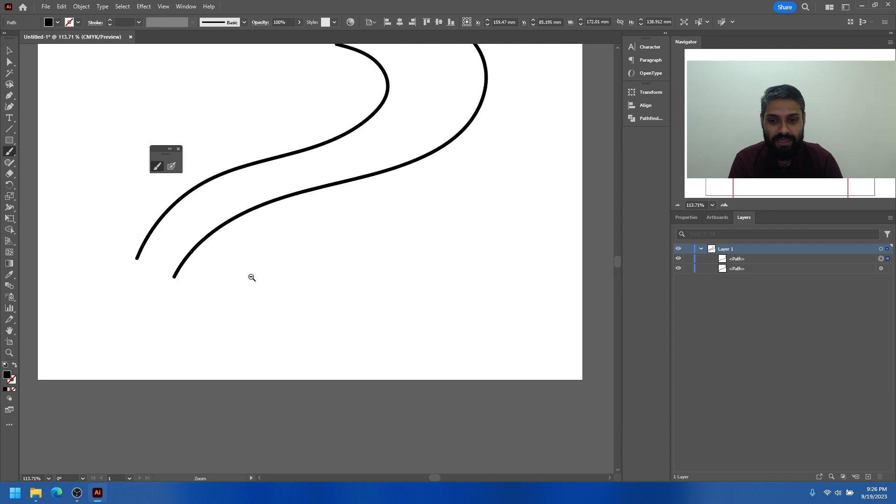
mouse_move(207, 333)
mouse_down()
mouse_move(217, 307)
mouse_move(428, 206)
mouse_move(445, 152)
mouse_up()
mouse_move(260, 341)
mouse_down()
mouse_move(302, 291)
mouse_move(419, 247)
mouse_move(492, 185)
mouse_move(488, 142)
mouse_up()
drag(298, 356, 521, 166)
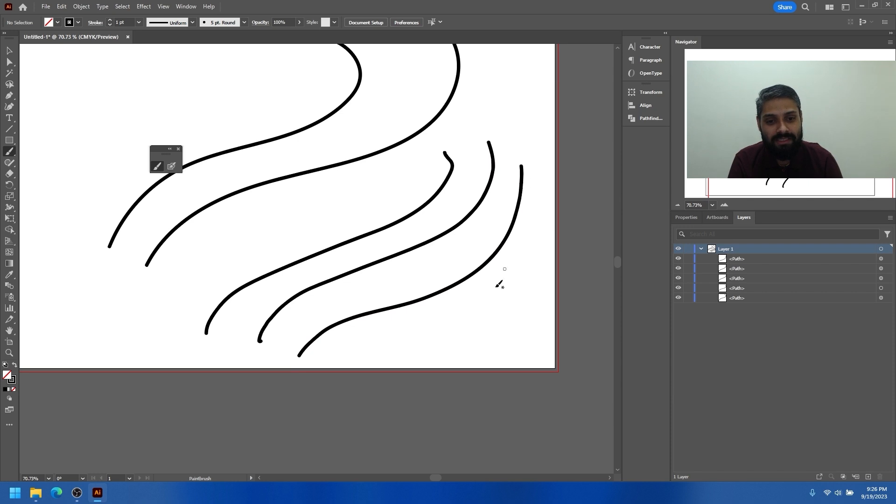
mouse_move(399, 336)
mouse_down()
mouse_move(462, 293)
mouse_move(475, 306)
mouse_move(489, 292)
mouse_move(496, 308)
mouse_move(509, 309)
mouse_move(531, 284)
mouse_up()
Examine how closely the zigzag and the other strokes painted at Accurate fidelity follow the hand movement at their corners.
scroll(457, 305, up, 3)
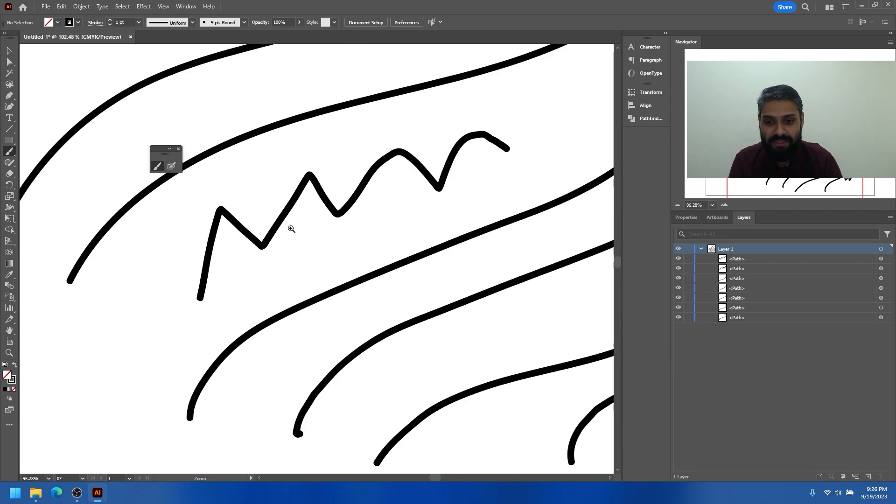
scroll(293, 226, up, 3)
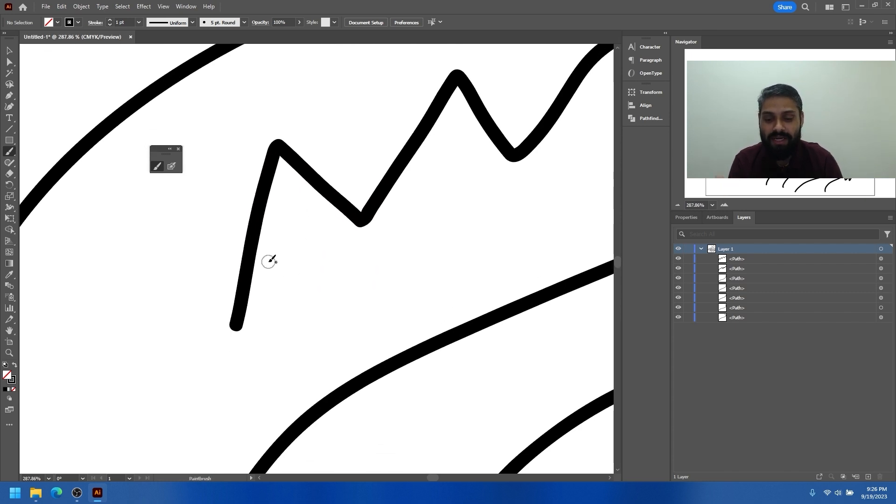
key(ctrl+alt+space)
click(330, 254)
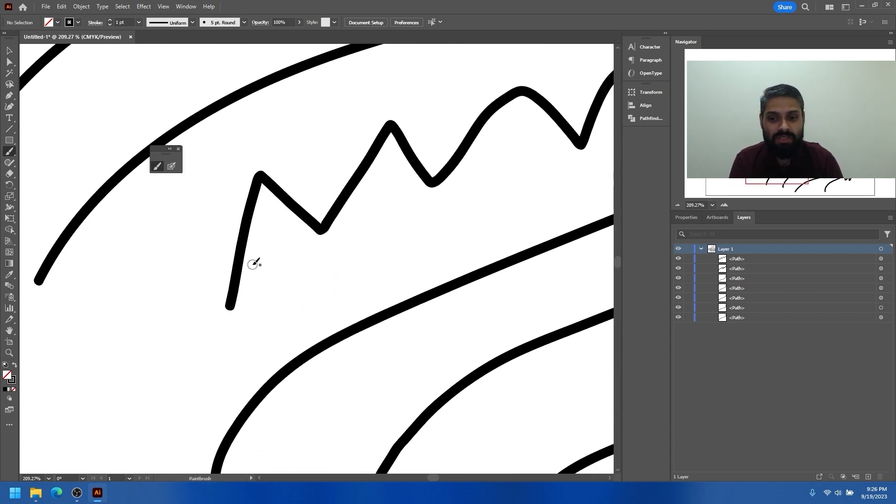
key(ctrl+alt+space)
mouse_move(265, 260)
mouse_down()
mouse_move(334, 250)
mouse_move(321, 222)
mouse_move(215, 321)
mouse_move(293, 266)
mouse_move(324, 190)
mouse_move(214, 209)
mouse_up()
scroll(324, 190, down, 3)
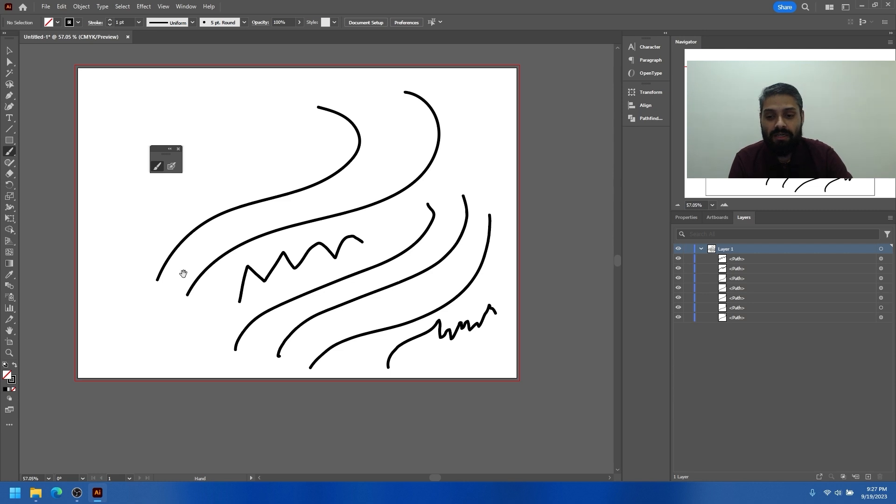
drag(182, 272, 337, 266)
scroll(310, 254, right, 3)
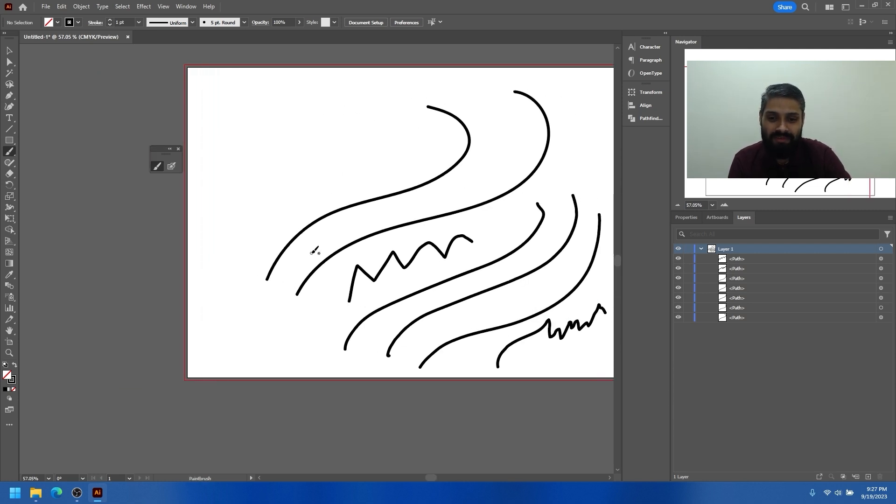
scroll(312, 252, up, 3)
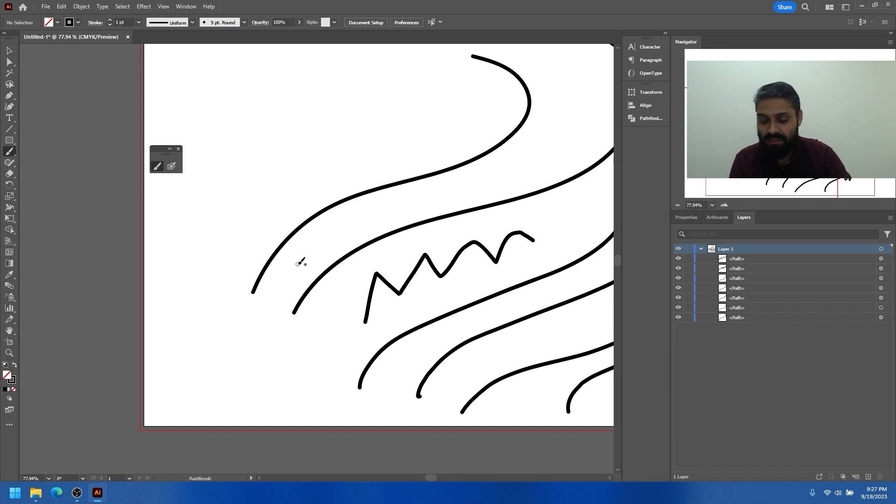
drag(340, 245, 310, 261)
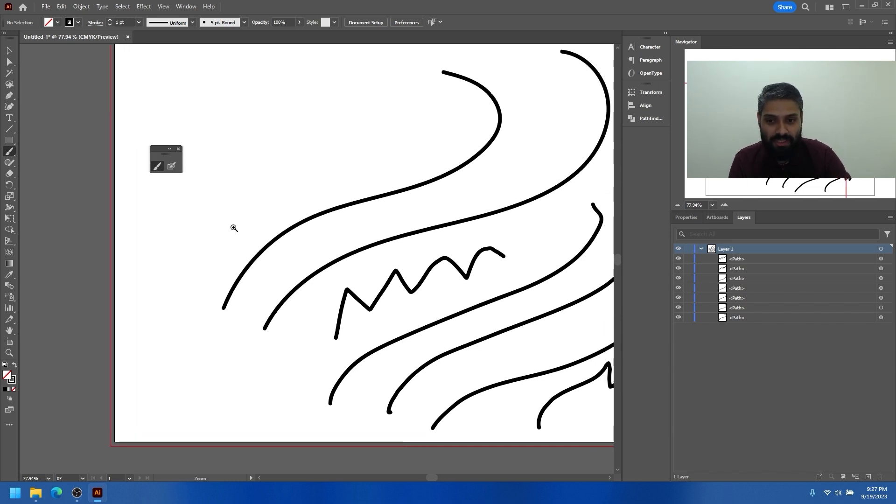
Paint a zigzag in the empty upper-left area of the artboard and inspect its corners.
scroll(234, 228, up, 2)
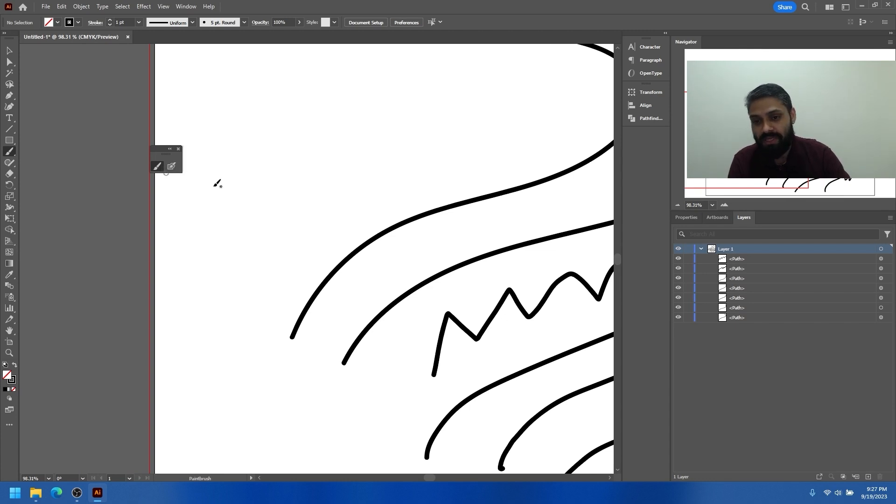
drag(248, 256, 430, 150)
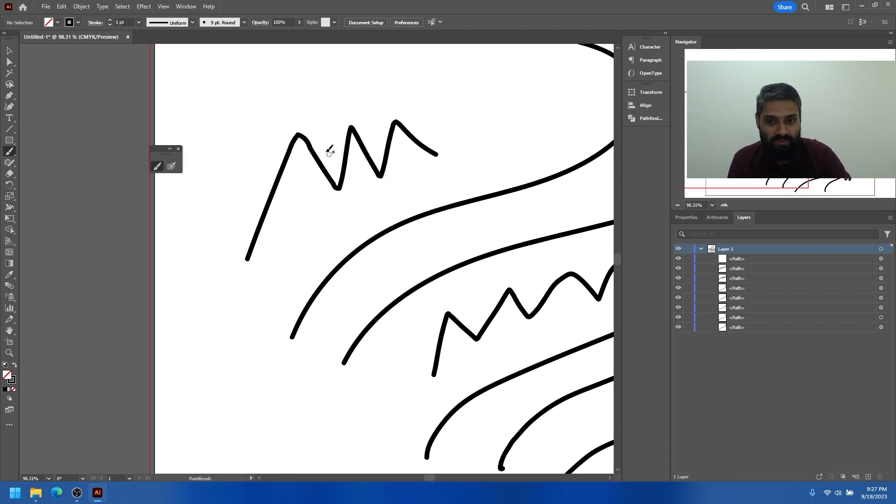
scroll(329, 136, up, 5)
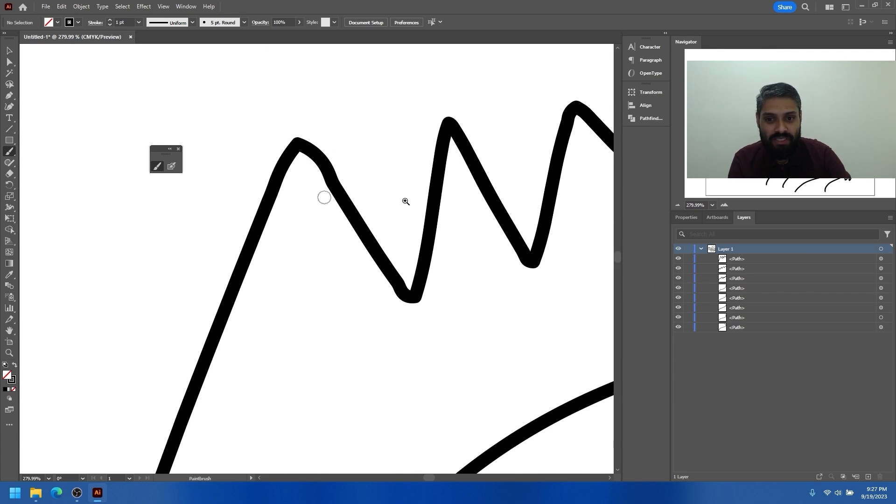
scroll(406, 200, down, 4)
scroll(412, 199, up, 2)
scroll(416, 194, down, 2)
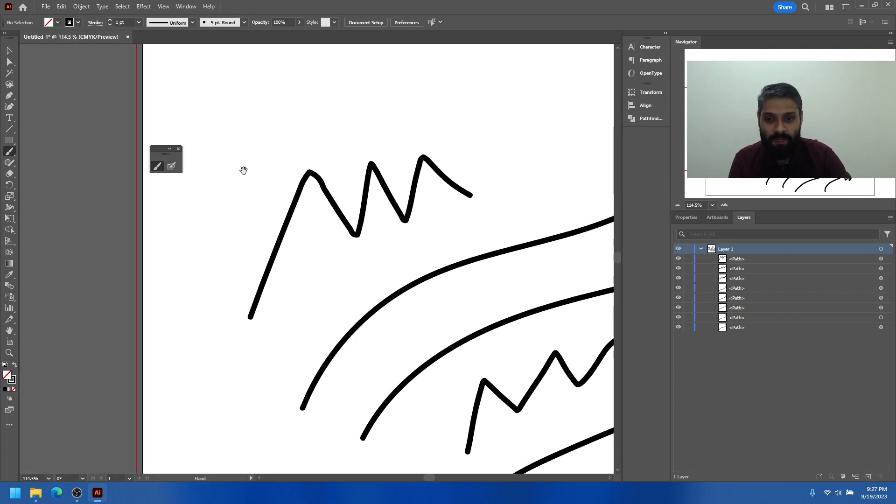
Set the Paintbrush tool's Fidelity to the fully Smooth end.
double_click(158, 170)
drag(283, 198, 417, 203)
click(348, 301)
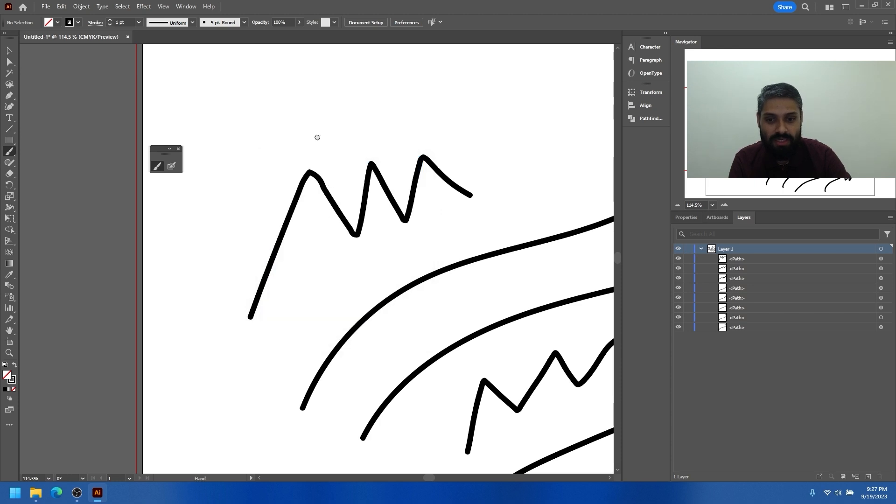
Paint a second zigzag directly above the upper-left one for comparing smoothness.
scroll(299, 234, up, 4)
scroll(299, 233, left, 2)
mouse_move(283, 327)
mouse_down()
mouse_move(361, 218)
mouse_move(405, 267)
mouse_move(418, 226)
mouse_move(445, 204)
mouse_move(475, 250)
mouse_move(518, 177)
mouse_up()
Mark the corners of the two upper-left zigzags with freehand loops, plus a slanted stroke along the upper zigzag's last segment.
mouse_move(396, 258)
mouse_down()
mouse_move(401, 272)
mouse_move(356, 294)
mouse_move(380, 280)
mouse_up()
key(ctrl+z)
mouse_move(354, 192)
mouse_down()
mouse_move(380, 220)
mouse_move(332, 199)
mouse_up()
drag(424, 187, 428, 202)
mouse_move(422, 245)
mouse_down()
mouse_move(413, 255)
mouse_move(439, 285)
mouse_up()
mouse_move(475, 256)
mouse_down()
mouse_move(496, 248)
mouse_move(502, 254)
mouse_up()
mouse_move(476, 226)
mouse_down()
mouse_move(503, 241)
mouse_move(486, 247)
mouse_up()
drag(518, 172, 486, 250)
scroll(458, 344, down, 2)
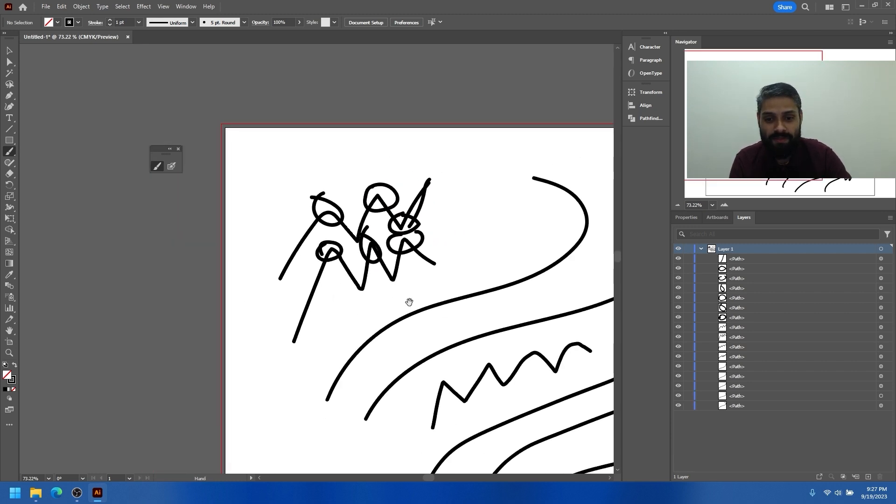
Enable Keep Selected for the Paintbrush and paint an S-curve in the artboard's lower-left area.
drag(264, 372, 288, 276)
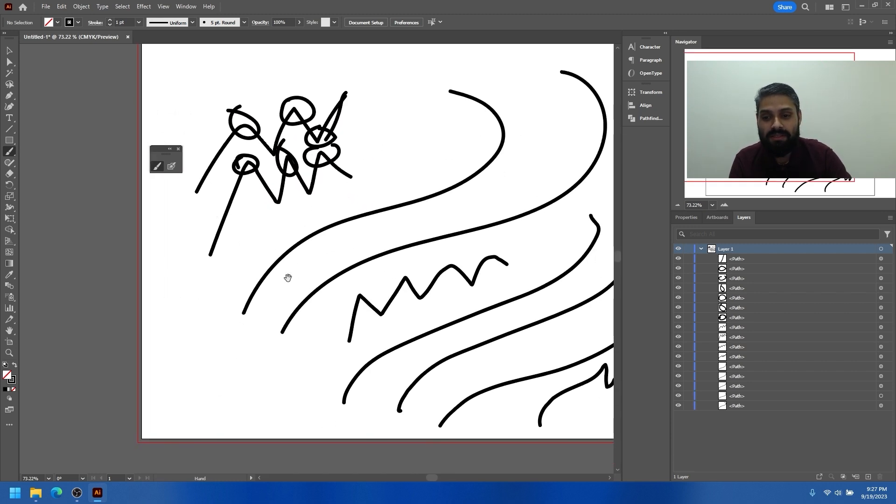
double_click(157, 168)
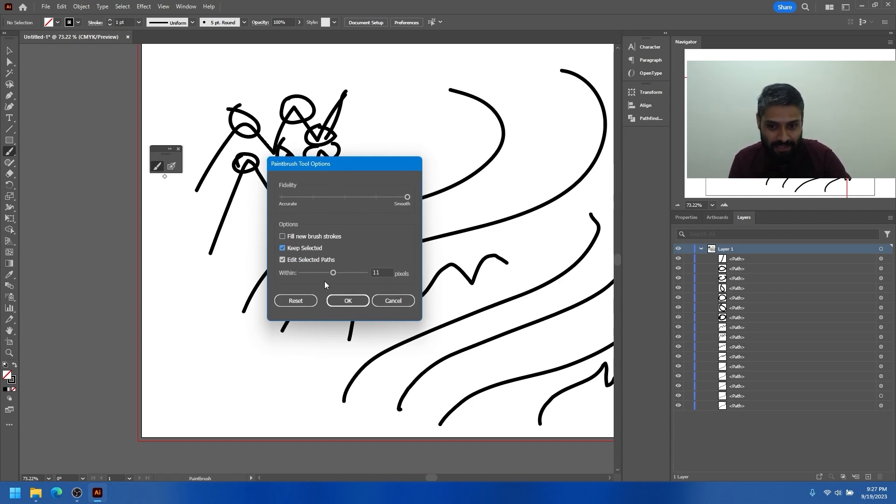
click(348, 300)
mouse_move(170, 407)
mouse_down()
mouse_move(170, 358)
mouse_move(237, 292)
mouse_move(255, 247)
mouse_up()
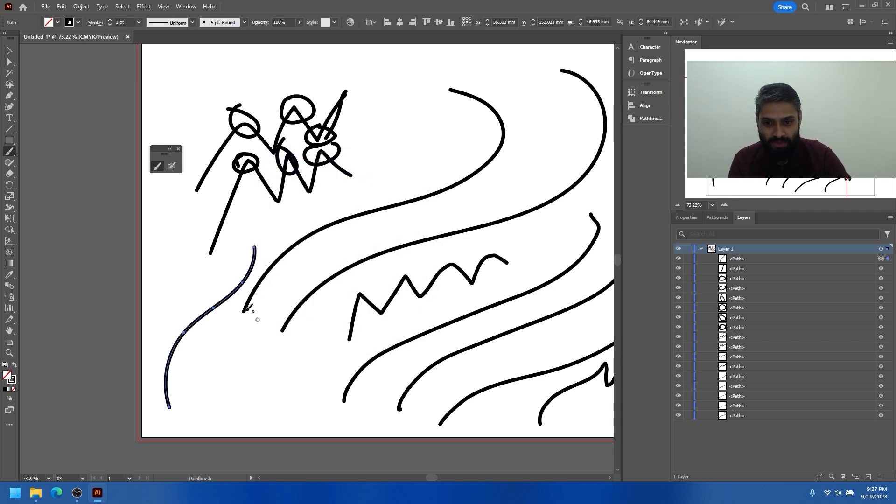
Disable Keep Selected for the Paintbrush and paint a short curve between the zigzags and the first S-curve.
double_click(159, 171)
click(295, 252)
click(347, 301)
mouse_move(317, 211)
mouse_down()
mouse_move(363, 188)
mouse_move(405, 131)
mouse_up()
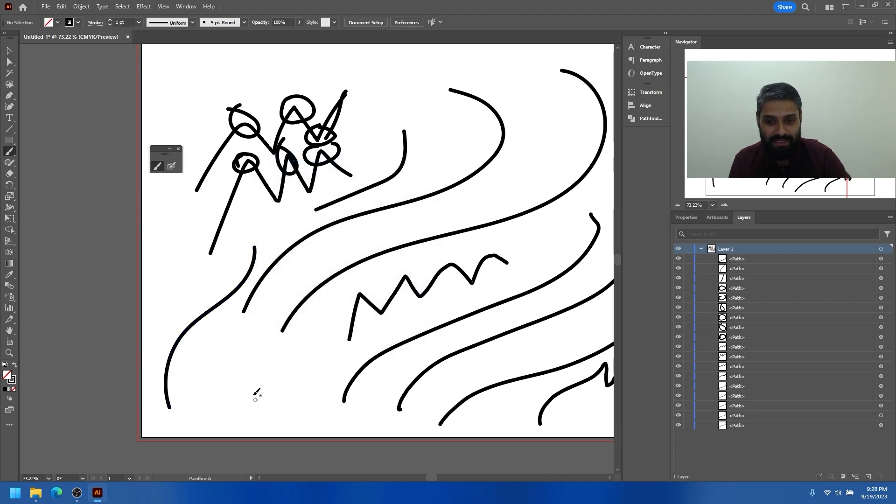
Enable Keep Selected for the Paintbrush, paint a curve in the artboard's lower-left area, and extend it towards the upper-right curves.
double_click(157, 167)
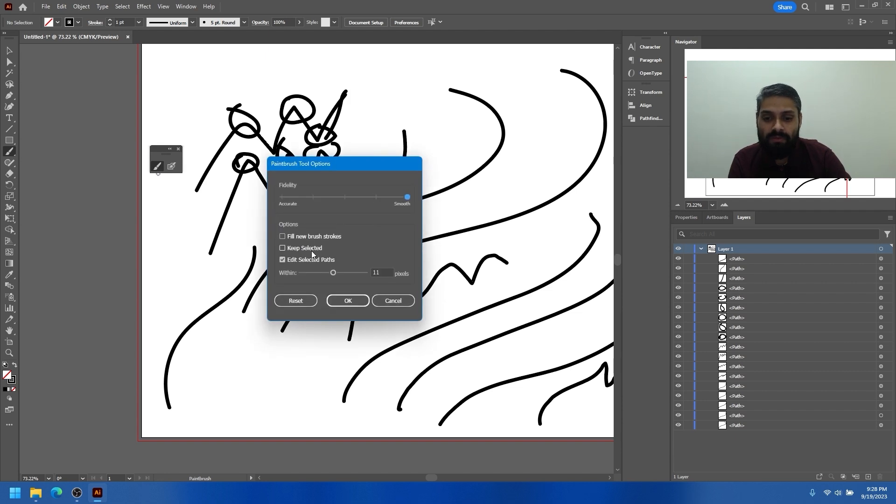
click(348, 301)
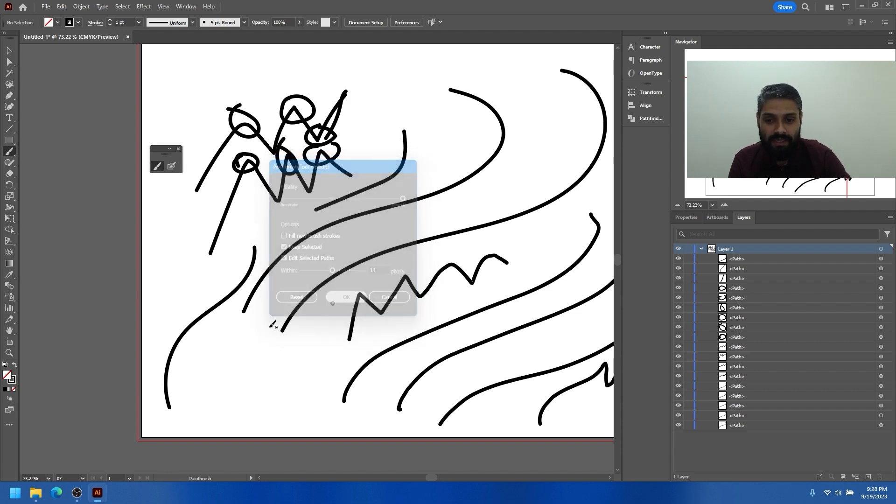
mouse_move(206, 403)
mouse_down()
mouse_move(273, 322)
mouse_move(283, 296)
mouse_up()
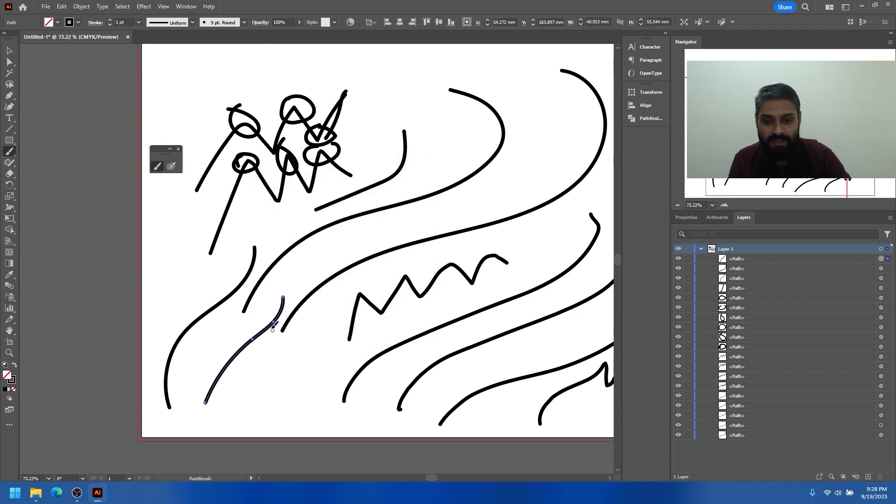
mouse_move(295, 256)
mouse_down()
mouse_move(300, 237)
mouse_move(364, 200)
mouse_move(423, 215)
mouse_move(462, 131)
mouse_up()
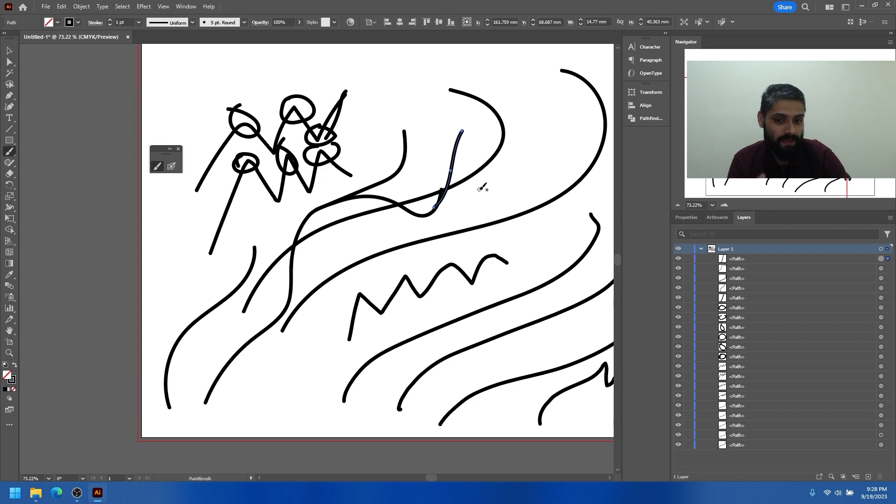
Paint an S-curve between the two large upper-right curves and another starting above the artboard, extending its lower end.
mouse_move(427, 191)
mouse_down()
mouse_move(368, 232)
mouse_move(493, 123)
mouse_up()
mouse_move(475, 188)
mouse_down()
mouse_move(490, 89)
mouse_move(455, 210)
mouse_up()
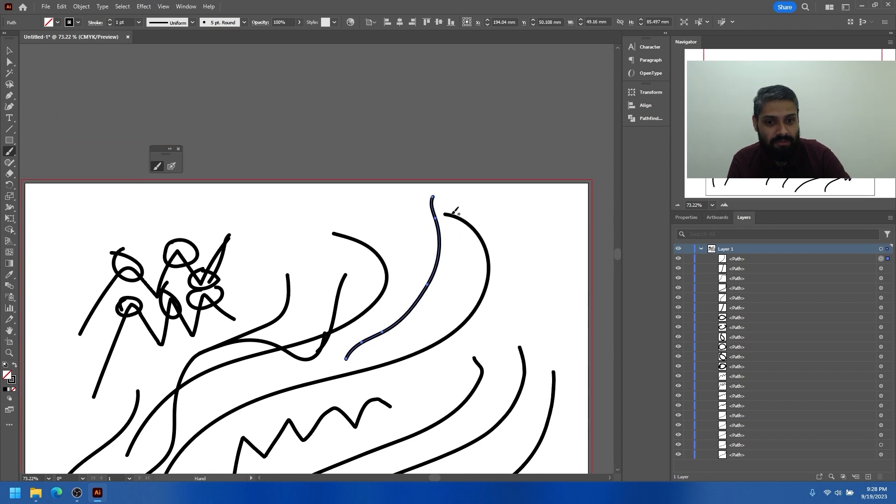
mouse_move(490, 113)
mouse_down()
mouse_move(443, 152)
mouse_move(426, 209)
mouse_up()
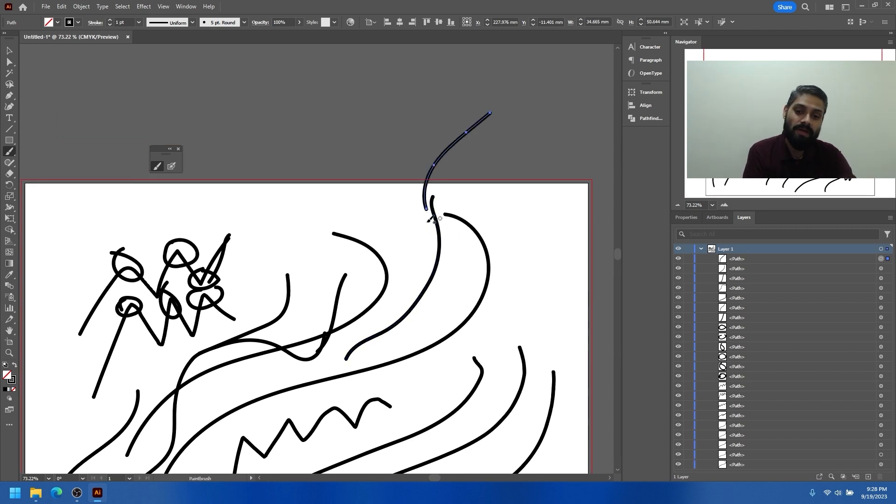
mouse_move(428, 181)
mouse_down()
mouse_move(431, 244)
mouse_move(408, 267)
mouse_up()
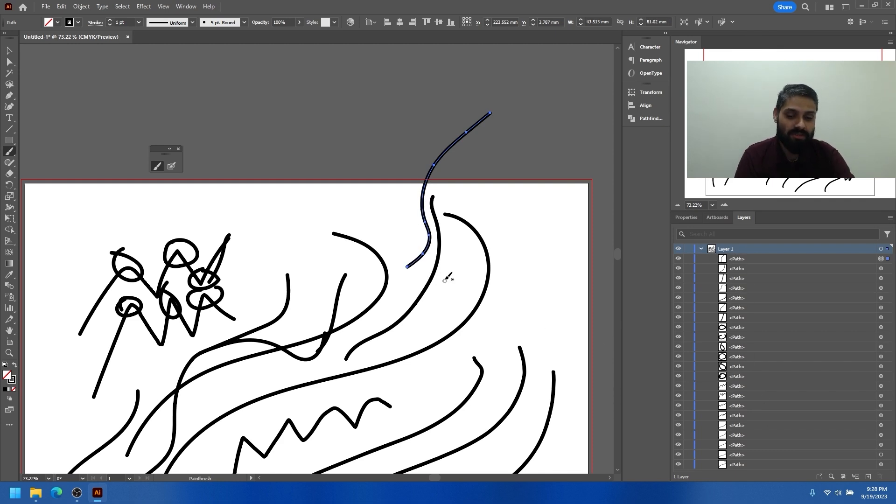
Select all the Paintbrush strokes and delete them to clear the artboard.
mouse_move(460, 284)
mouse_down()
mouse_move(408, 306)
mouse_move(437, 200)
mouse_up()
key(v)
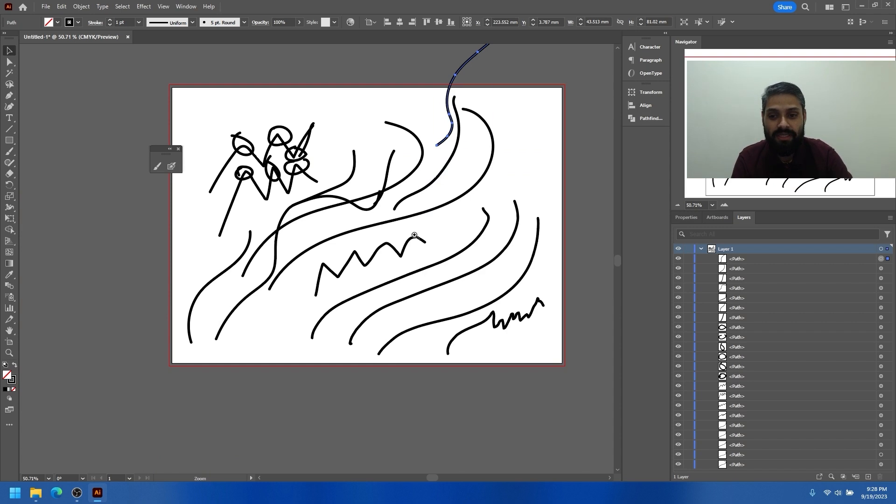
drag(415, 236, 390, 237)
drag(255, 100, 544, 359)
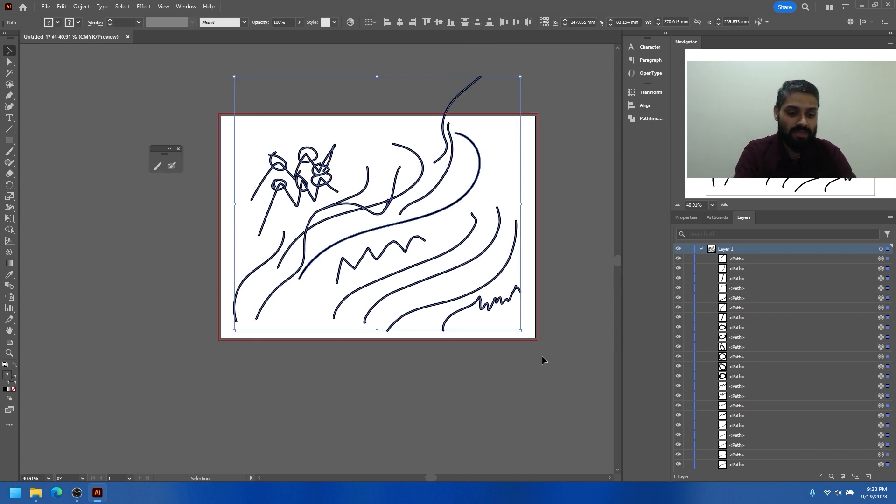
key(Delete)
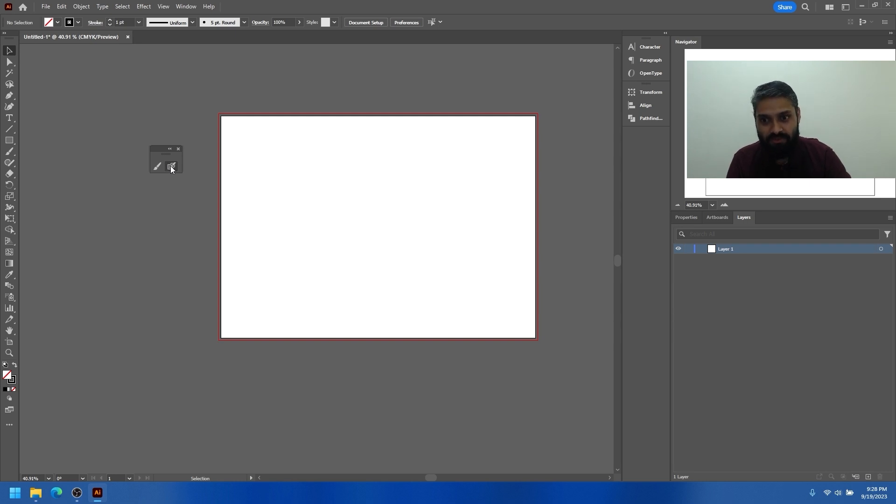
Paint one thick S-curve with the Blob Brush from the artboard's lower left towards its upper middle.
click(172, 167)
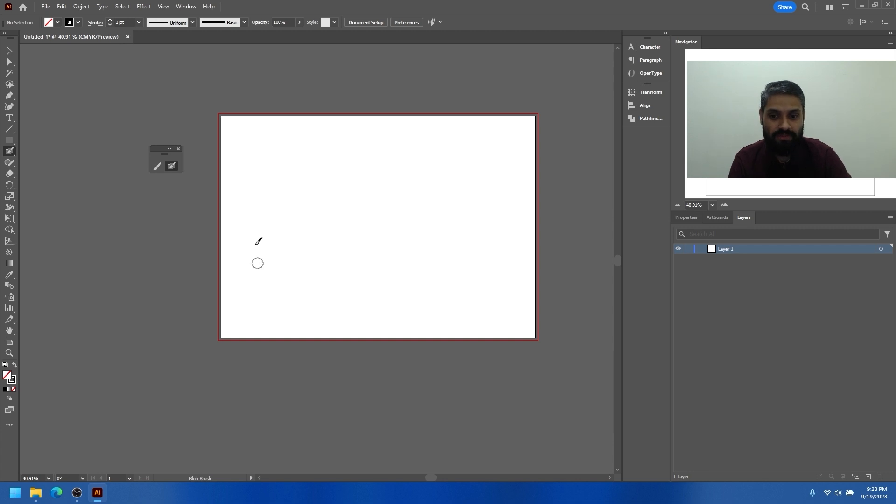
scroll(258, 262, up, 1)
drag(240, 329, 314, 243)
drag(388, 218, 430, 179)
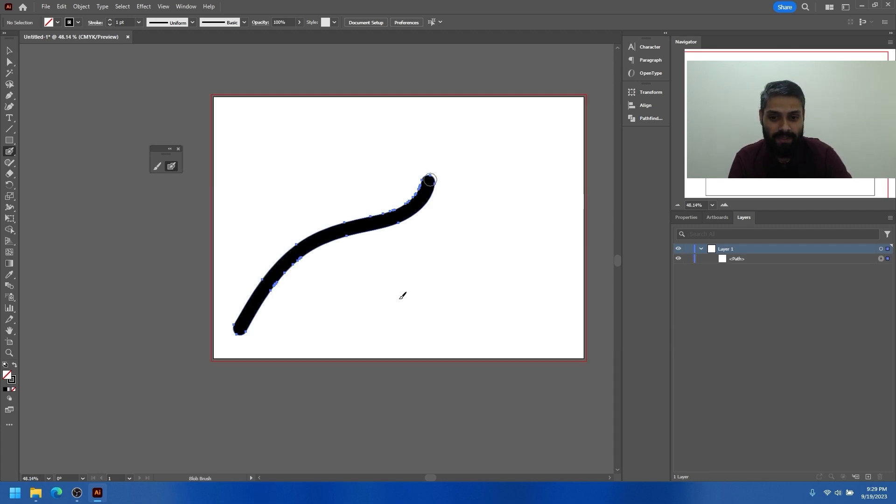
Disable Keep Selected and Merge Only with Selection for the Blob Brush, and paint three more separate curves around the first.
double_click(172, 166)
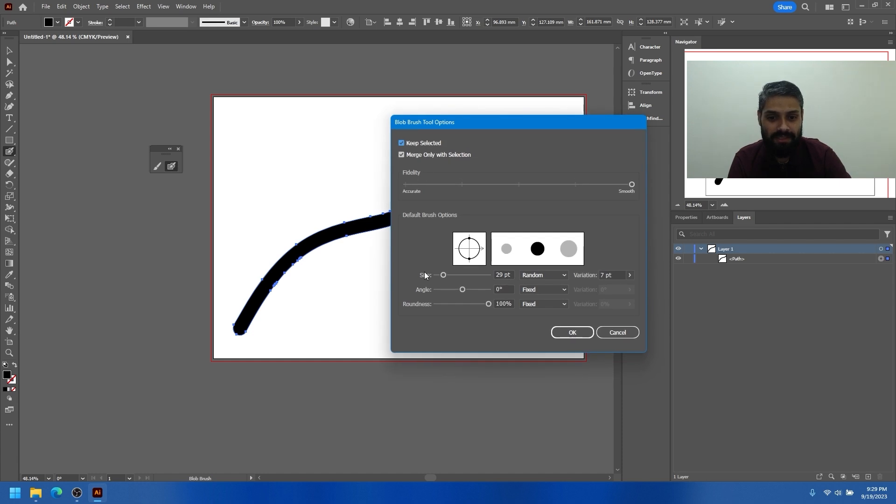
click(580, 335)
mouse_move(247, 260)
mouse_down()
mouse_move(329, 176)
mouse_move(354, 176)
mouse_up()
mouse_move(318, 345)
mouse_down()
mouse_move(345, 315)
mouse_move(535, 189)
mouse_move(525, 170)
mouse_up()
mouse_move(422, 345)
mouse_down()
mouse_move(481, 302)
mouse_move(537, 184)
mouse_up()
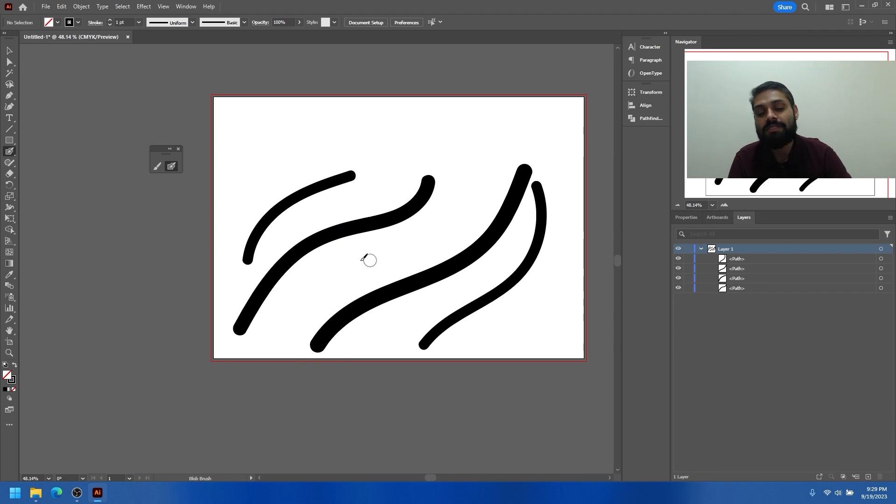
Set the Blob Brush's Fidelity to Accurate and delete all four strokes from the artboard.
double_click(174, 169)
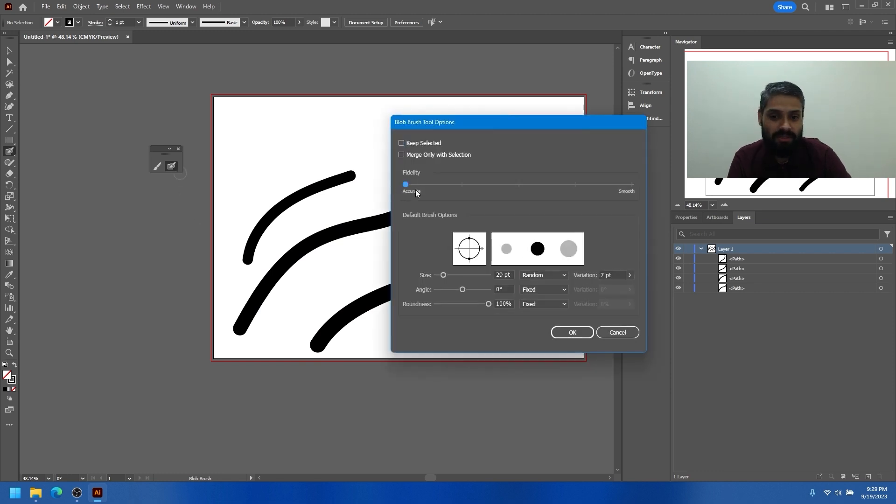
click(583, 342)
key(v)
drag(292, 163, 519, 370)
key(Delete)
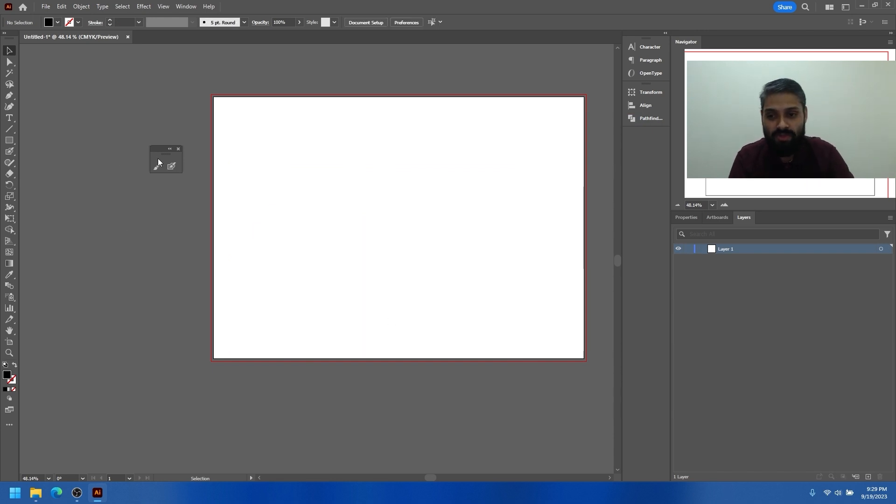
Paint a large zigzag across the artboard with the Blob Brush and loop a stroke around its first peak.
click(175, 169)
mouse_move(232, 312)
mouse_down()
mouse_move(271, 195)
mouse_move(306, 259)
mouse_move(341, 166)
mouse_move(398, 270)
mouse_move(415, 177)
mouse_move(443, 257)
mouse_move(456, 182)
mouse_move(494, 229)
mouse_up()
click(354, 141)
drag(324, 174, 316, 146)
mouse_move(241, 168)
mouse_down()
mouse_move(263, 196)
mouse_move(289, 172)
mouse_move(241, 167)
mouse_up()
mouse_move(324, 229)
mouse_down()
mouse_move(345, 285)
mouse_move(322, 243)
mouse_move(420, 298)
mouse_move(390, 247)
mouse_up()
mouse_move(407, 159)
mouse_down()
mouse_move(424, 165)
mouse_move(406, 160)
mouse_up()
mouse_move(462, 156)
mouse_down()
mouse_move(481, 185)
mouse_move(448, 160)
mouse_up()
Delete the looped zigzag from the artboard.
key(v)
drag(227, 108, 504, 309)
key(Delete)
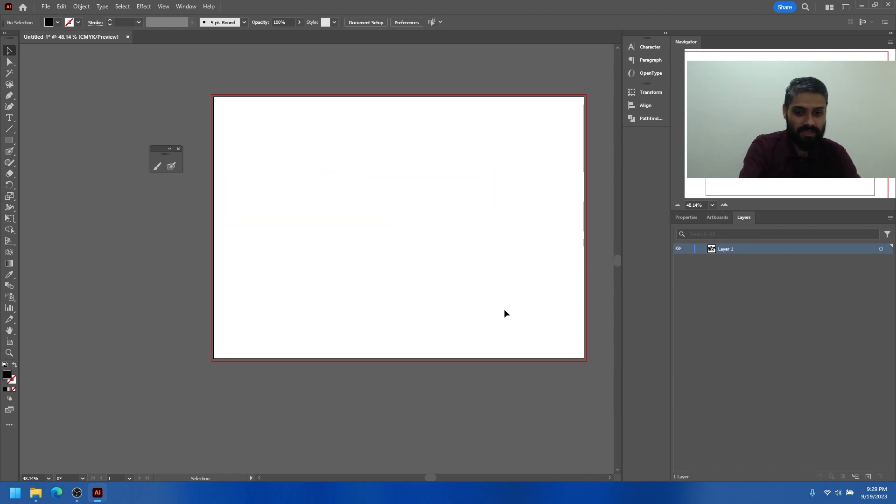
key(ctrl+z)
drag(237, 115, 495, 265)
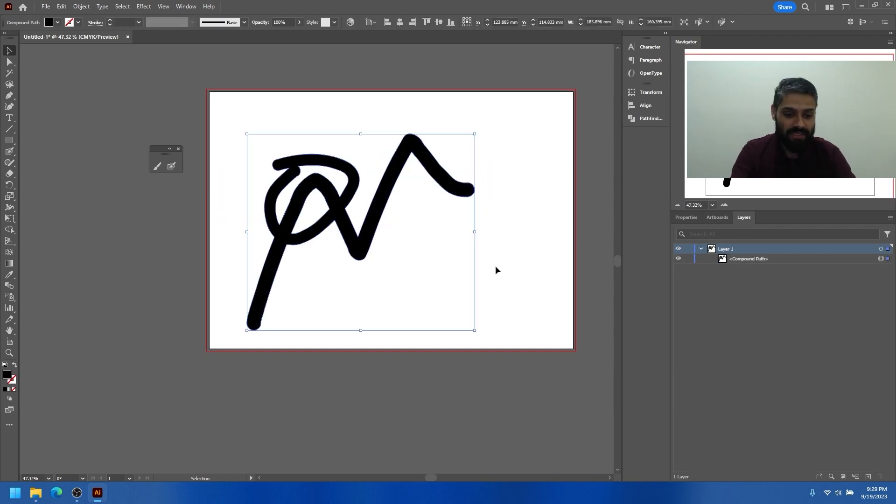
key(Delete)
Set the Blob Brush's Fidelity to Smooth.
click(171, 167)
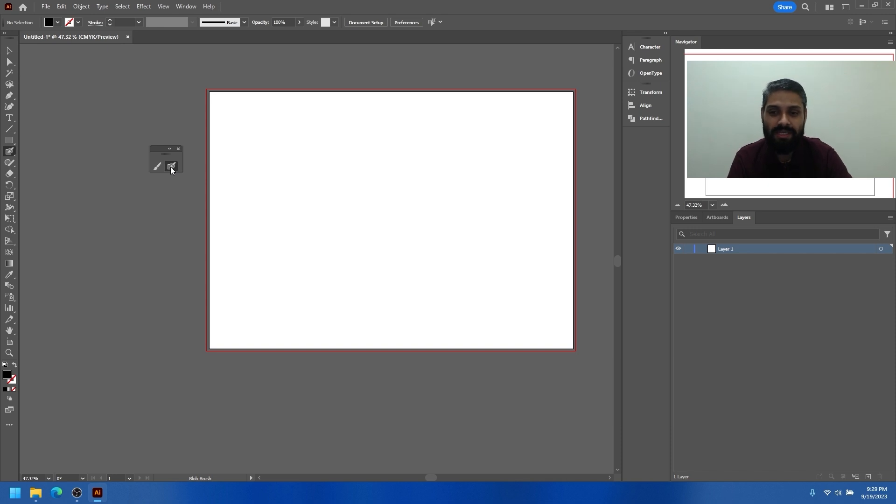
double_click(172, 167)
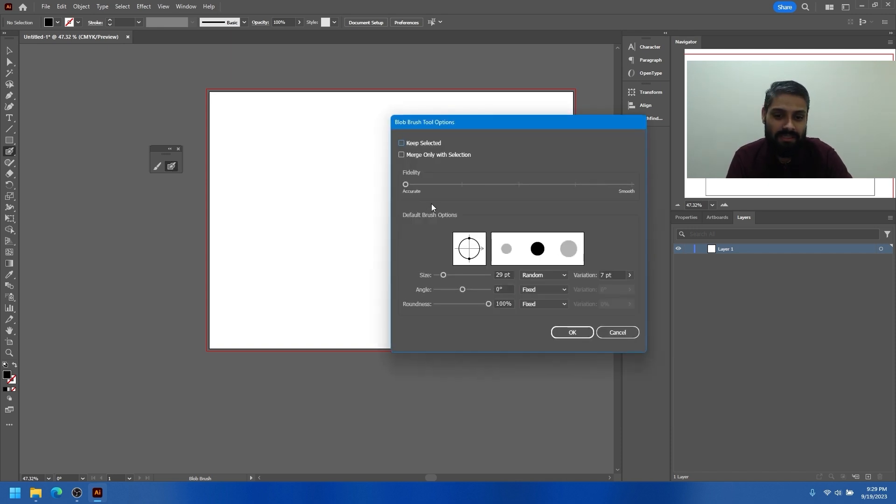
click(573, 332)
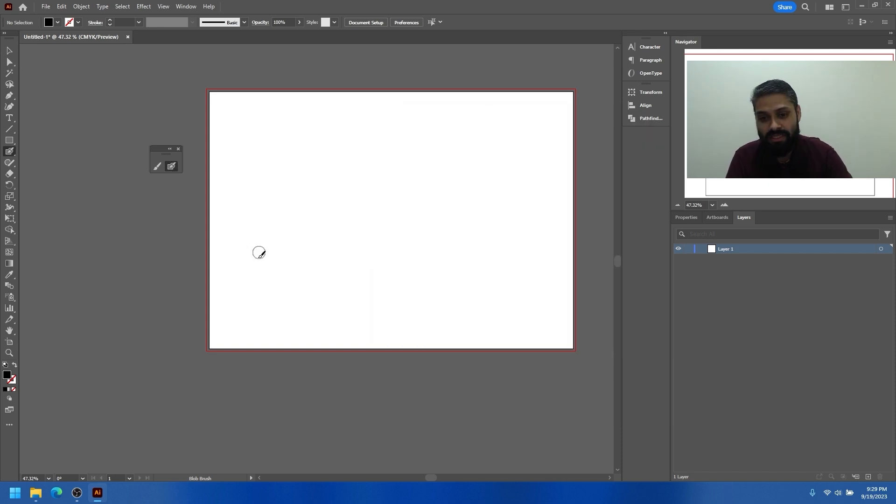
Set the Blob Brush's size to 621 pt with Fixed variation, try a single dab on the artboard, and undo it.
double_click(171, 166)
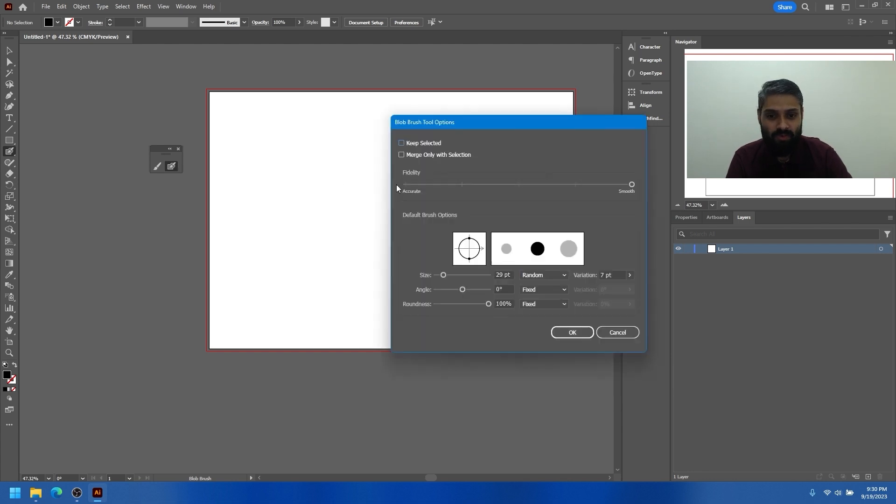
drag(440, 275, 481, 273)
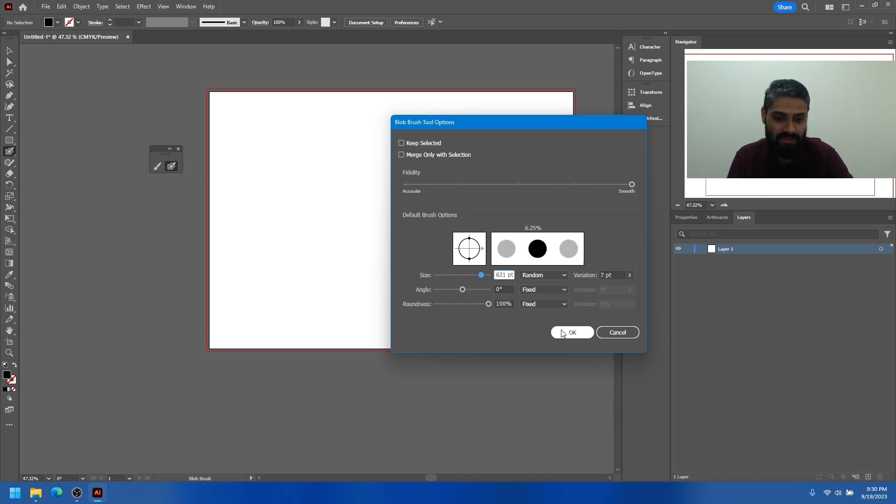
click(547, 274)
click(542, 288)
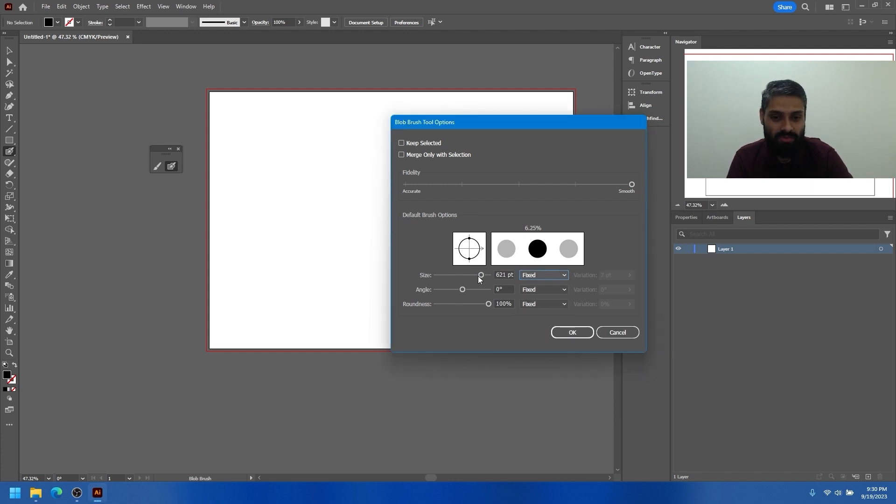
click(479, 276)
click(569, 334)
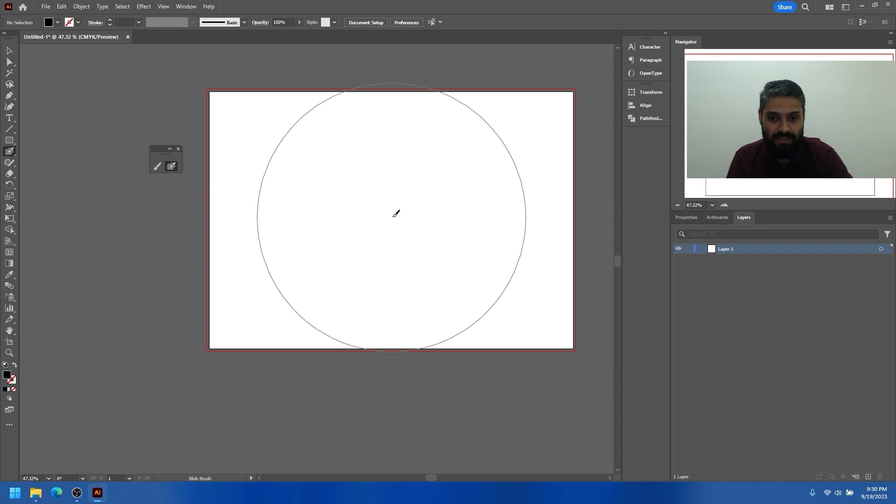
drag(394, 212, 394, 209)
key(ctrl+z)
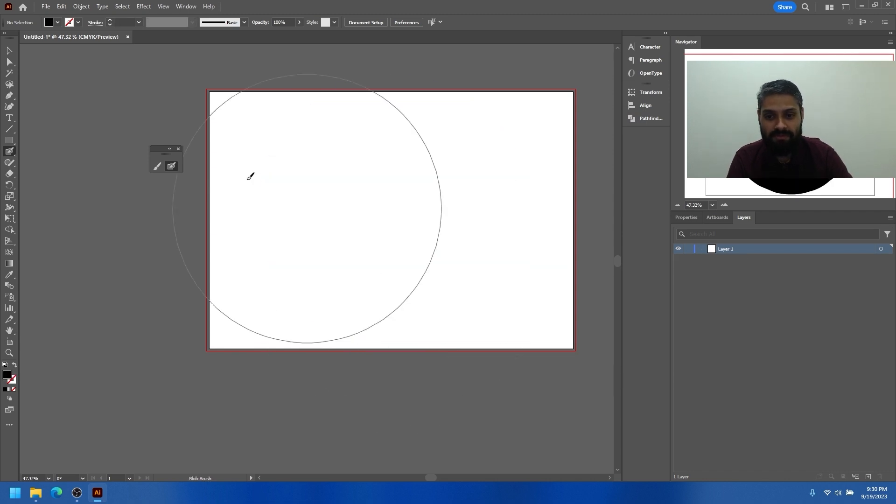
Set the Blob Brush's size to 27 pt.
double_click(171, 167)
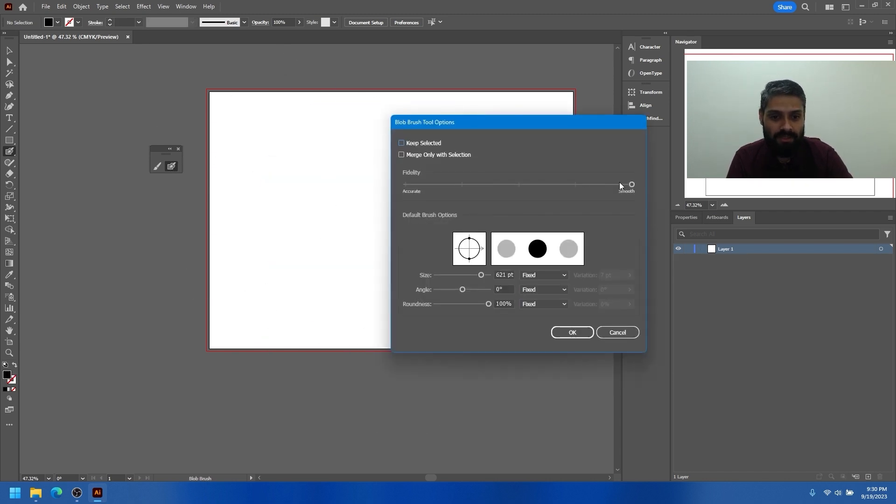
drag(481, 275, 443, 276)
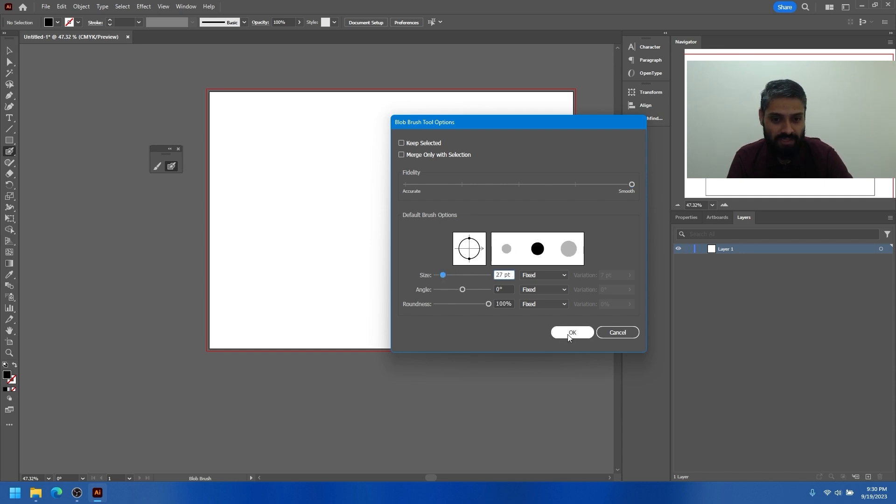
click(571, 332)
Paint two rising curves with the Blob Brush and cross them with two falling strokes.
drag(304, 277, 320, 258)
drag(424, 168, 486, 138)
drag(369, 311, 486, 210)
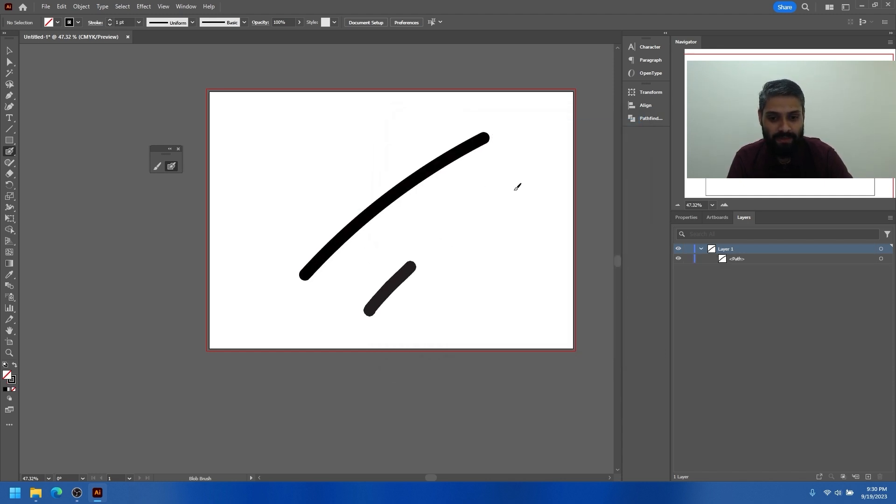
drag(439, 321, 310, 128)
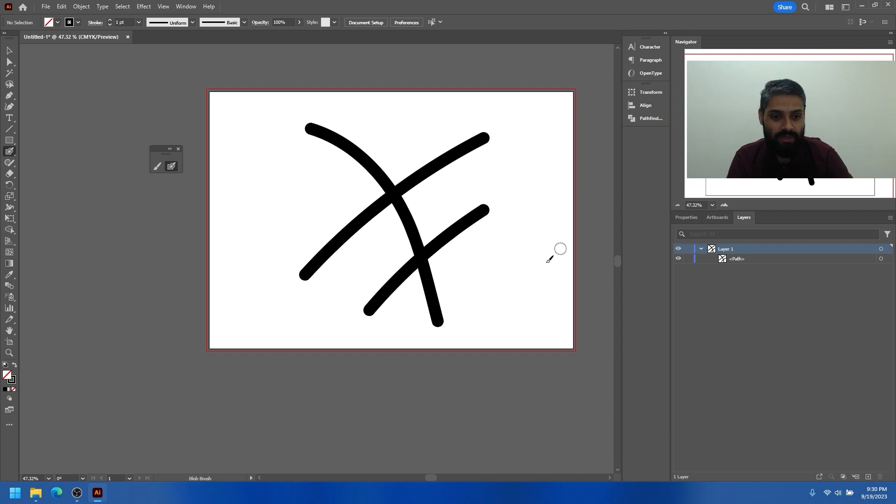
drag(509, 267, 367, 137)
Try moving the merged crossing shape, and undo the move and all of its strokes.
key(ctrl+space)
drag(453, 192, 514, 195)
drag(433, 210, 401, 213)
drag(424, 246, 396, 225)
key(ctrl+z)
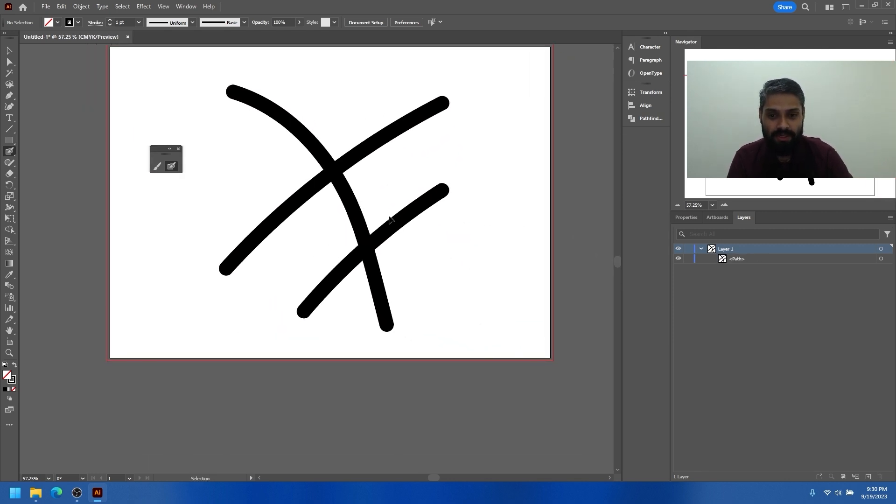
key(ctrl+z)
key(ctrl+z)
key(ctrl+z)
Paint a rising curve with two falling strokes across it, and move the merged shape slightly up and to the right.
drag(241, 286, 414, 101)
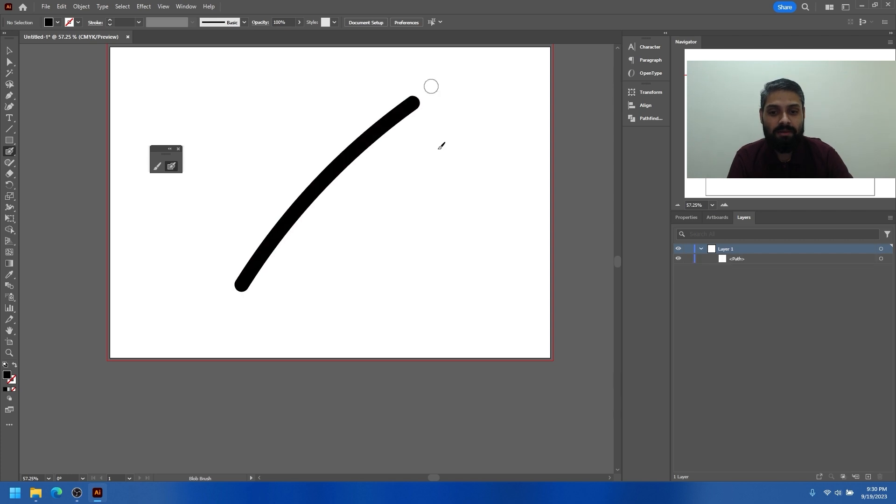
key(shift+x)
drag(423, 252, 279, 124)
drag(471, 215, 202, 112)
key(v)
drag(338, 157, 395, 137)
key(ctrl+space)
Fill the merged Blob Brush shape with yellow.
click(171, 167)
click(57, 22)
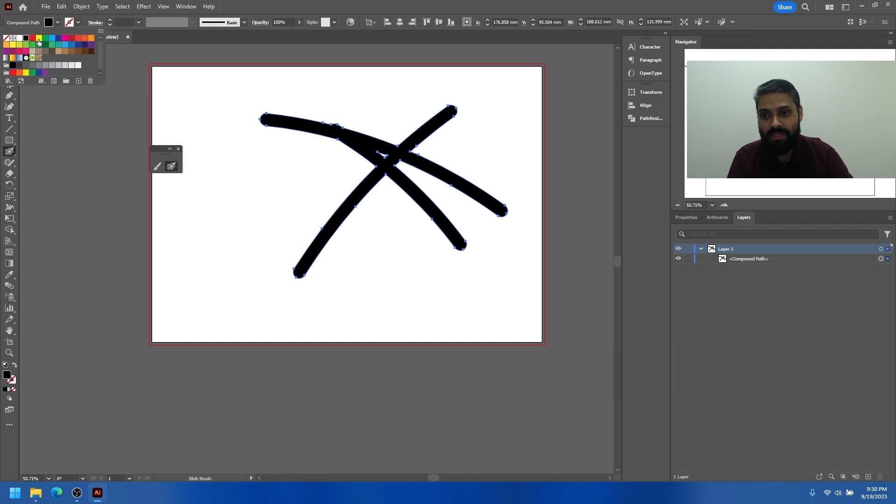
click(38, 39)
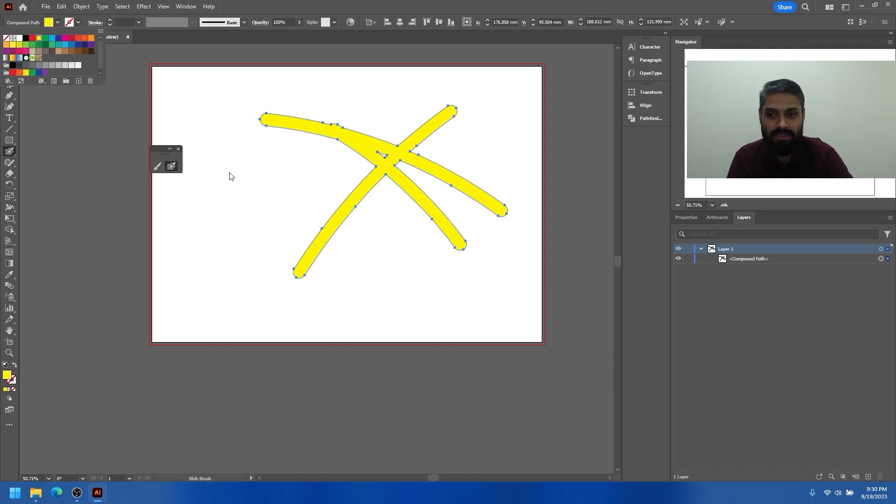
key(Escape)
Deselect the yellow shape and set the Blob Brush's fill colour to green.
key(v)
click(263, 191)
click(171, 166)
click(58, 22)
click(45, 38)
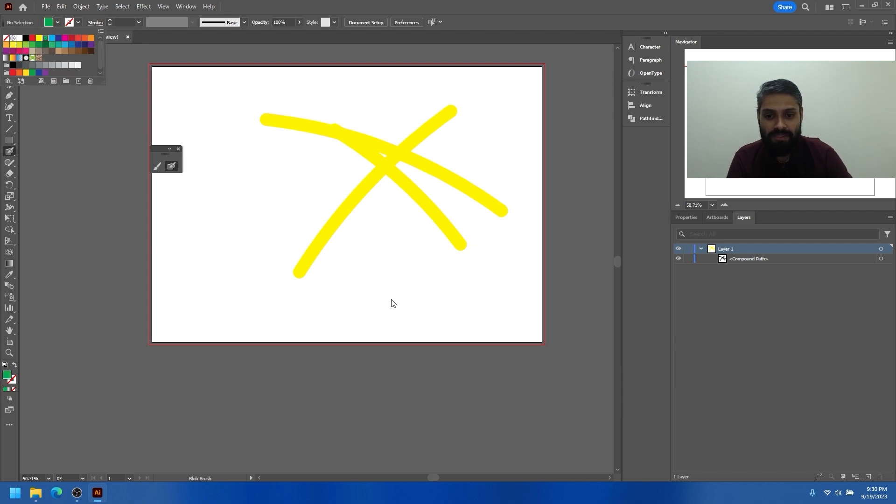
Paint a green Blob Brush stroke up to the crossing of the yellow shape, and toggle the new path's visibility.
key(Escape)
drag(395, 285, 387, 145)
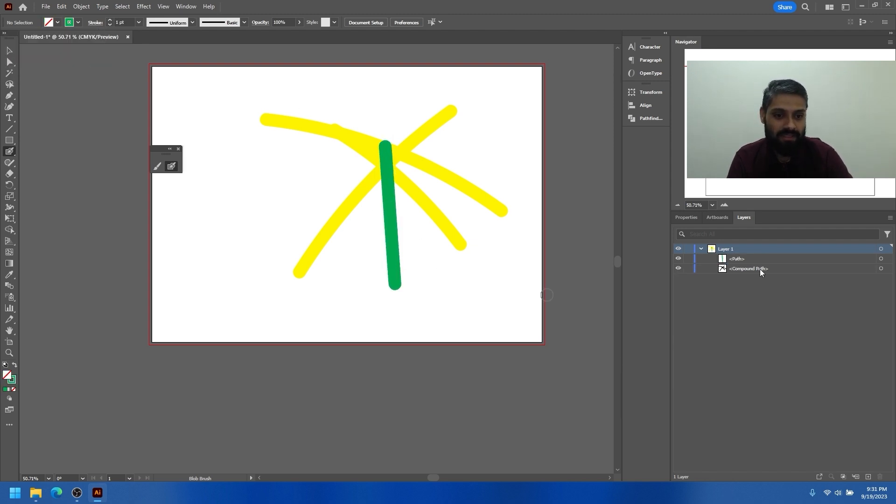
click(744, 258)
click(679, 259)
click(678, 258)
Paint two more green strokes, one upright and one crossing diagonally, and move the merged green shape down and to the left.
drag(371, 290, 372, 144)
mouse_move(264, 224)
mouse_down()
mouse_move(443, 141)
mouse_move(538, 172)
mouse_move(567, 172)
mouse_up()
key(v)
drag(455, 168, 249, 244)
ctrl+alt+click(405, 254)
drag(400, 245, 468, 216)
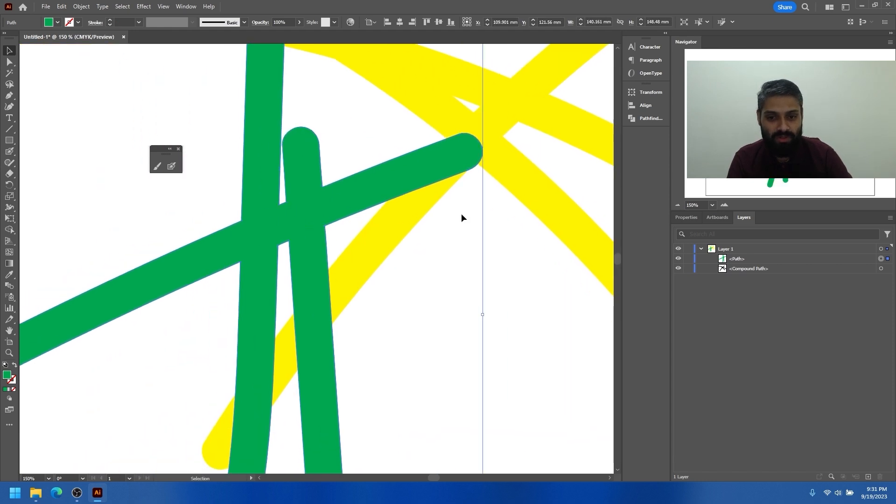
Move the green shape further left, clear of the yellow shape, and select the yellow shape.
key(ctrl+0)
drag(391, 197, 326, 205)
scroll(457, 258, down, 2)
click(456, 259)
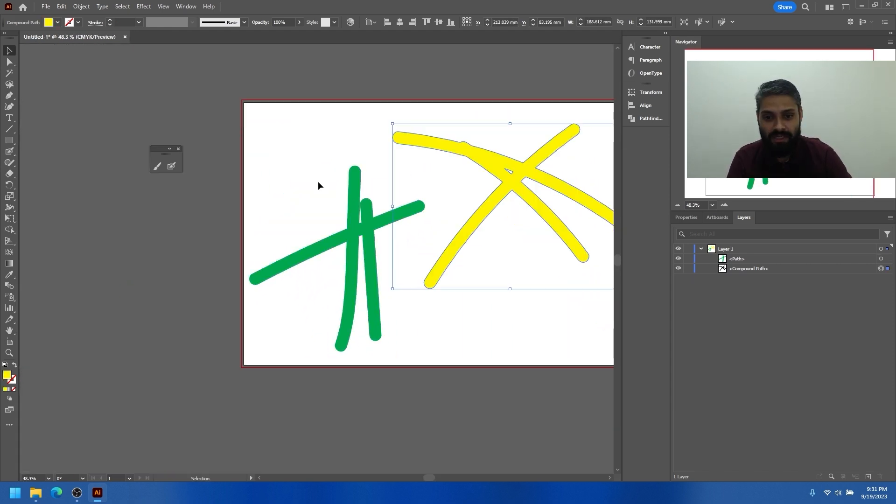
Paint two falling dark blue Blob Brush strokes across the green shape, and toggle the visibility of each blue path.
click(152, 84)
click(56, 23)
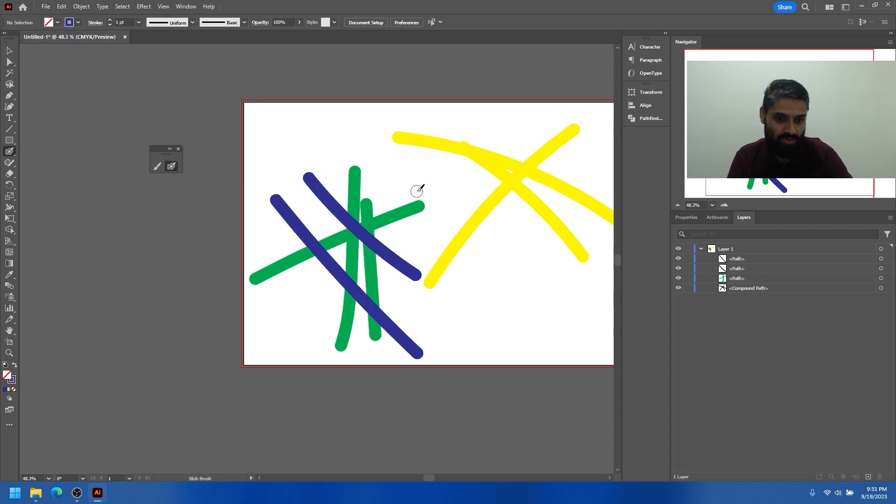
click(678, 258)
click(678, 258)
click(678, 268)
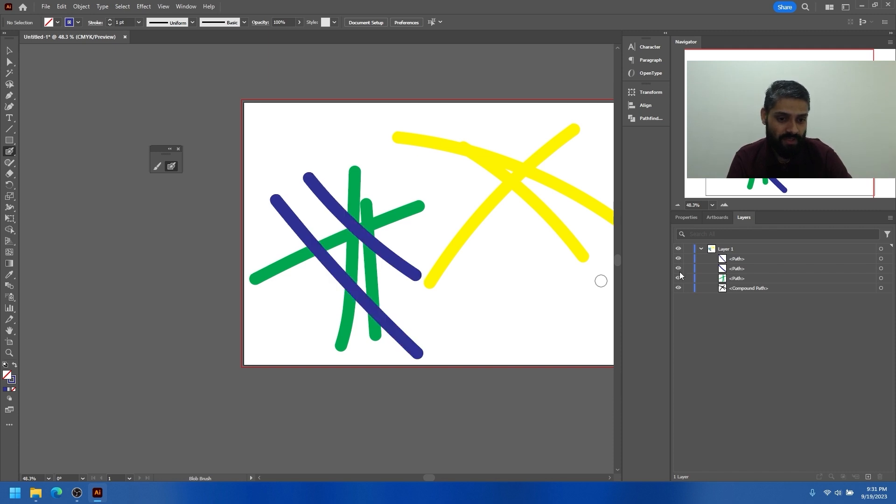
click(679, 268)
Select all the yellow, green and blue artwork and delete it.
drag(385, 281, 300, 275)
key(ctrl+0)
drag(292, 214, 562, 316)
key(Delete)
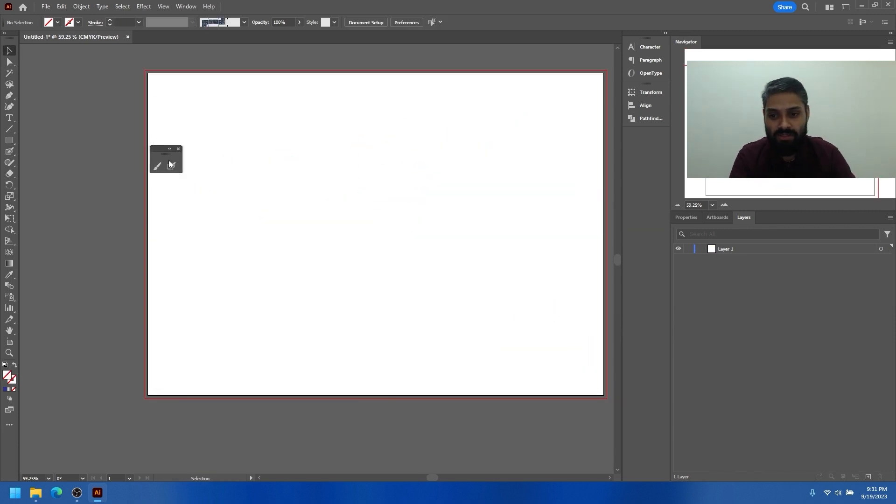
Set the Blob Brush's default size to 23 pt, varying as Random with a variation of 10 pt.
click(172, 166)
key(Return)
drag(425, 129, 413, 82)
click(436, 235)
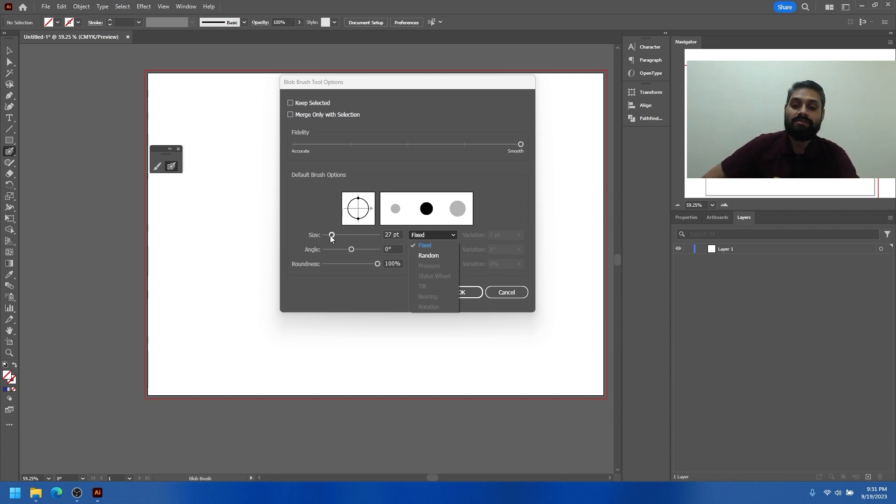
click(433, 257)
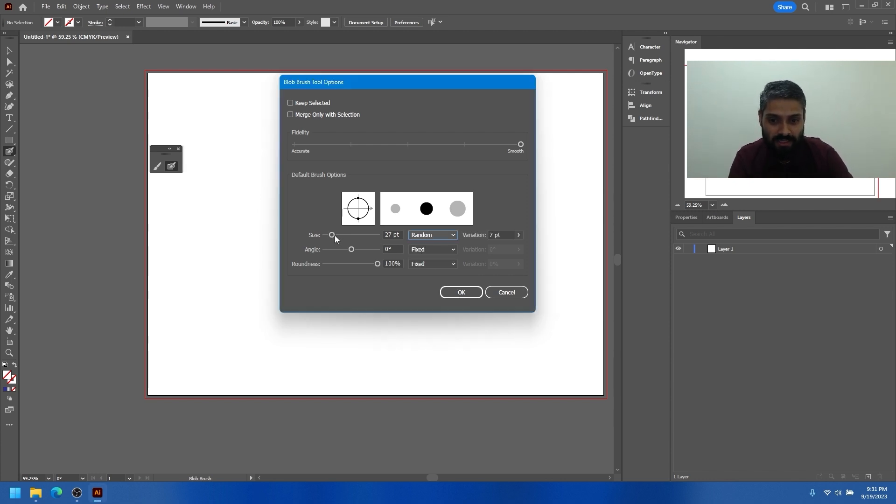
drag(332, 235, 331, 235)
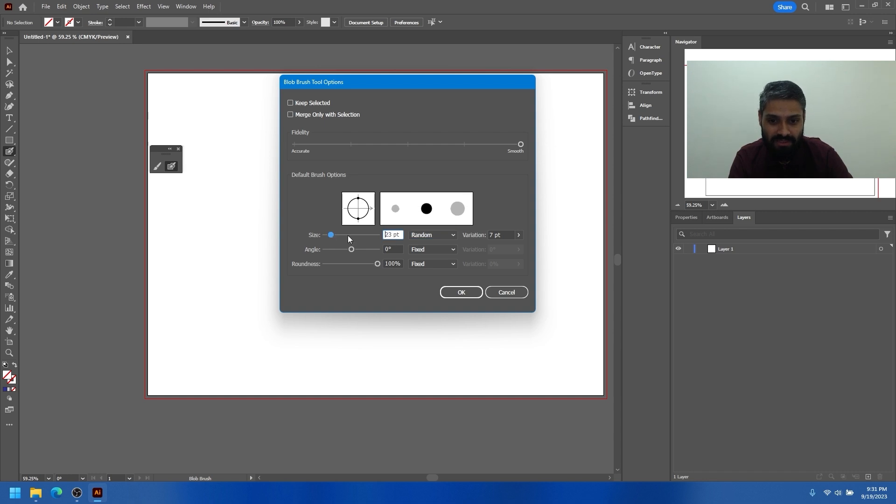
click(518, 235)
drag(495, 245, 498, 247)
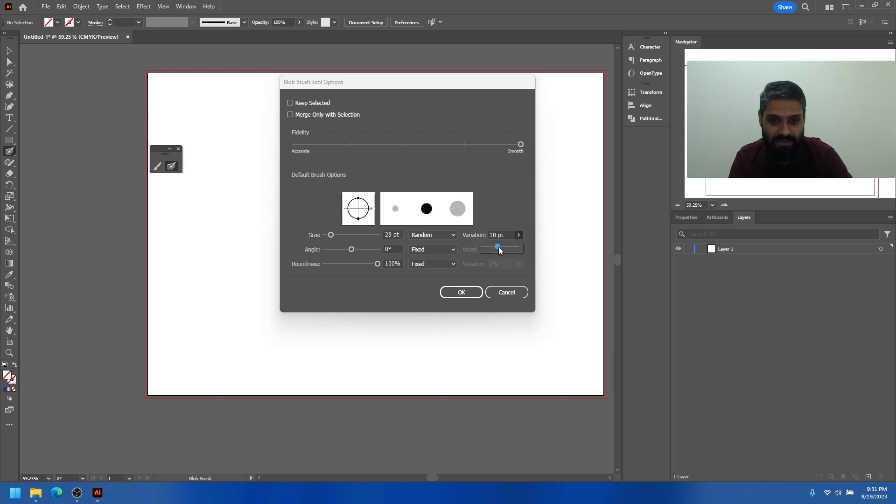
click(463, 292)
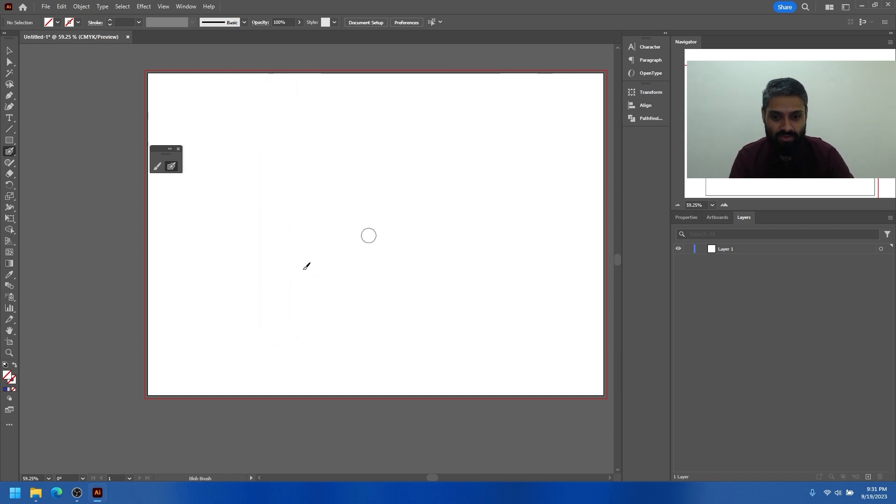
Paint three rising diagonal Blob Brush strokes side by side, starting in the artboard's left half.
drag(169, 254, 332, 116)
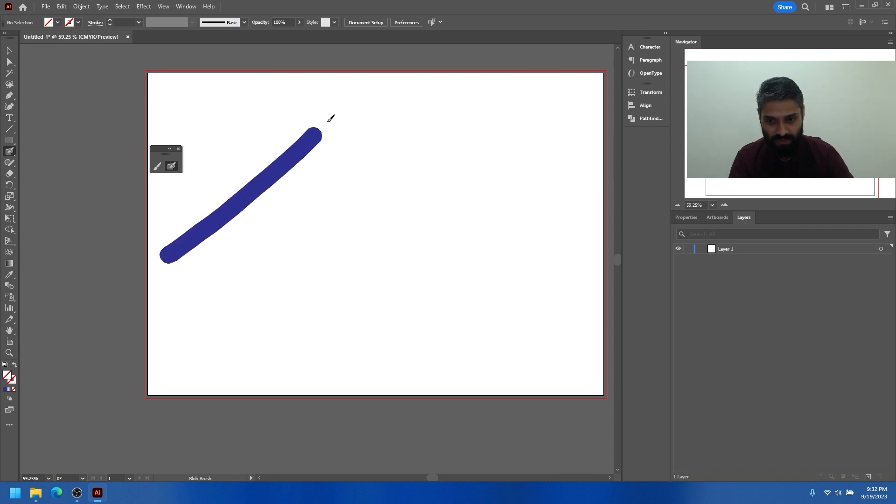
drag(224, 273, 332, 201)
drag(271, 301, 429, 196)
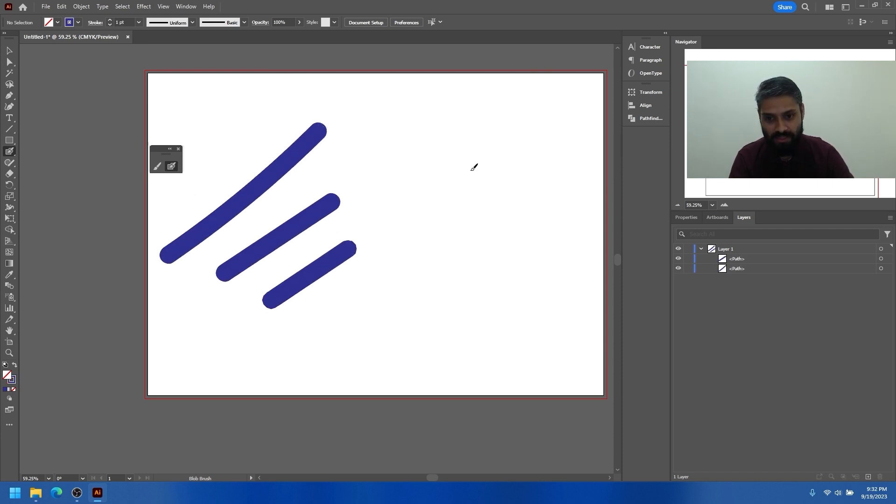
Paint large looping and curved strokes across the artboard, overlapping the diagonal strokes, to test the random brush size.
mouse_move(409, 295)
mouse_down()
mouse_move(436, 114)
mouse_move(448, 146)
mouse_up()
mouse_move(504, 280)
mouse_down()
mouse_move(414, 124)
mouse_move(466, 271)
mouse_up()
mouse_move(533, 345)
mouse_down()
mouse_move(260, 347)
mouse_move(175, 266)
mouse_move(333, 332)
mouse_up()
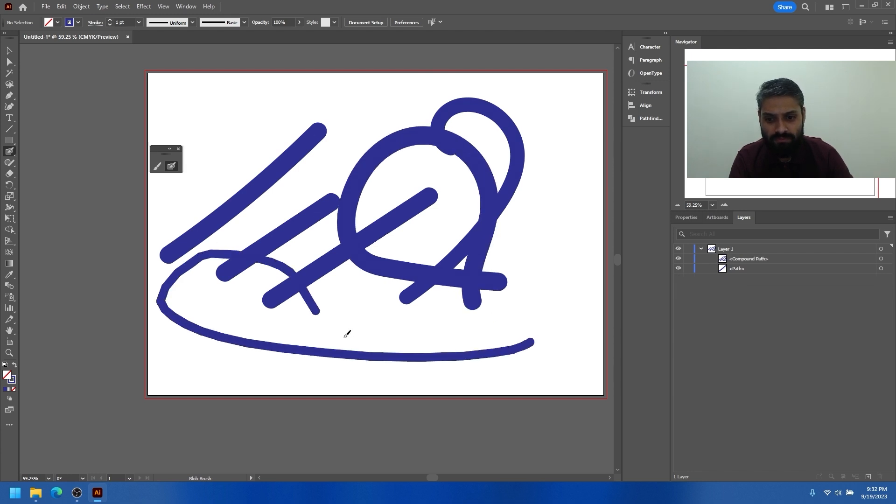
mouse_move(395, 327)
mouse_down()
mouse_move(576, 224)
mouse_move(565, 200)
mouse_up()
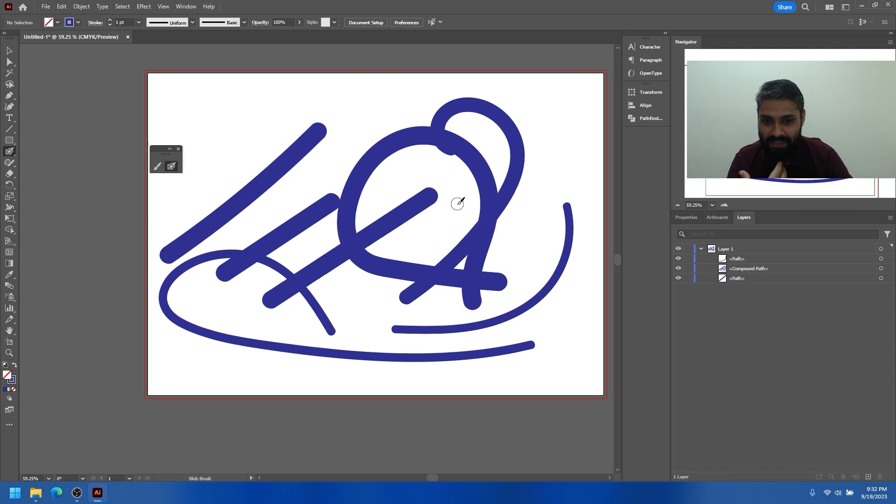
mouse_move(460, 203)
mouse_down()
mouse_move(348, 165)
mouse_move(308, 224)
mouse_up()
mouse_move(243, 113)
mouse_down()
mouse_move(254, 125)
mouse_move(281, 308)
mouse_up()
mouse_move(330, 92)
mouse_down()
mouse_move(345, 103)
mouse_move(373, 332)
mouse_move(315, 156)
mouse_up()
Paint a series of short strokes around the artboard's edges with the random-size Blob Brush.
drag(189, 95, 275, 89)
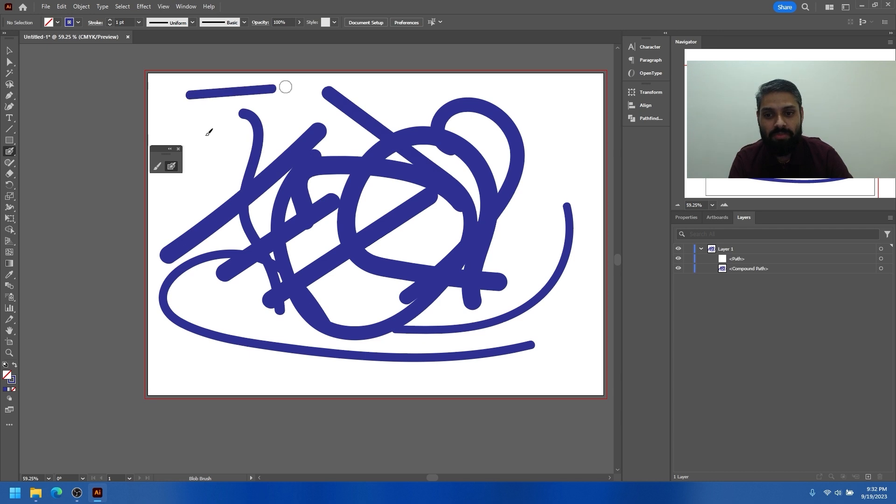
drag(194, 140, 239, 111)
drag(214, 161, 182, 199)
mouse_move(134, 220)
mouse_down()
mouse_move(115, 319)
mouse_move(140, 365)
mouse_up()
mouse_move(161, 376)
mouse_down()
mouse_move(234, 387)
mouse_move(502, 397)
mouse_up()
drag(575, 381, 611, 374)
drag(580, 342, 591, 304)
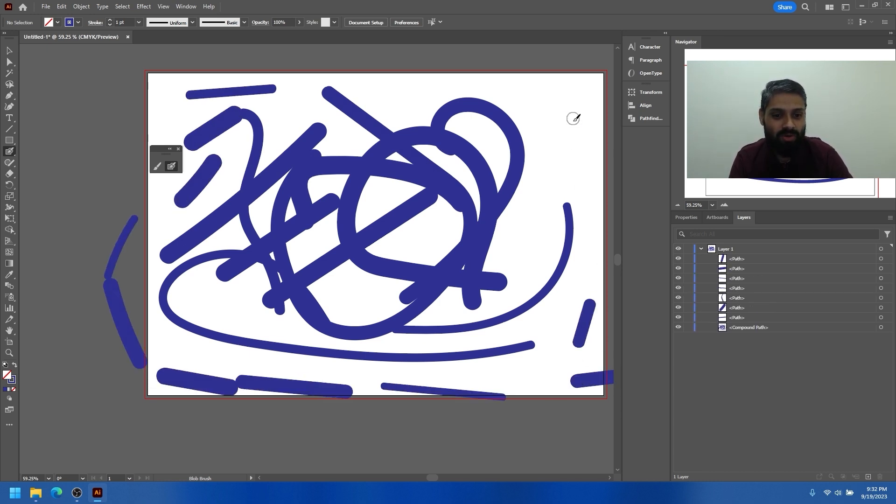
drag(574, 118, 553, 191)
drag(532, 252, 525, 294)
drag(523, 86, 532, 101)
drag(460, 82, 397, 96)
drag(313, 71, 301, 73)
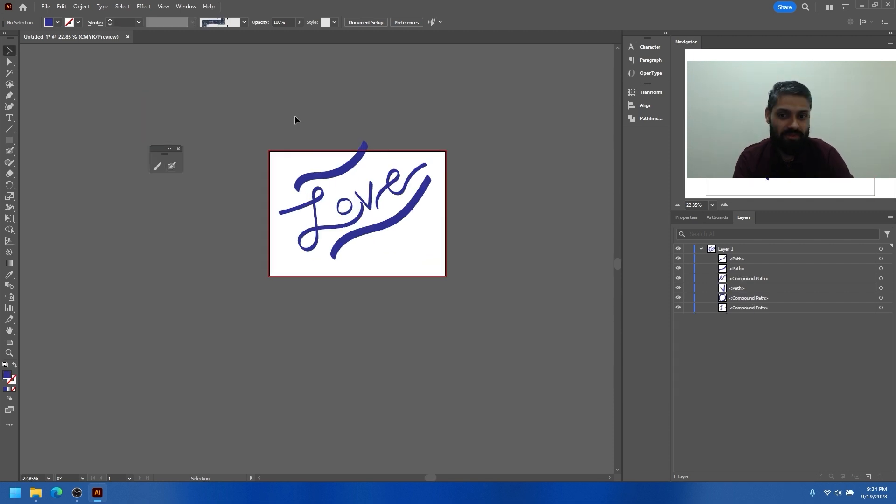
Select the whole Love lettering together with the thick curved strokes above and below it.
drag(295, 116, 415, 254)
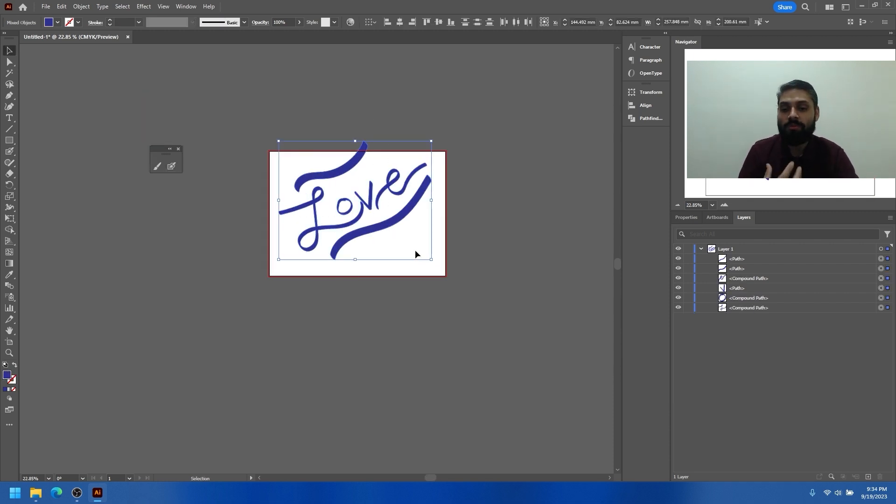
drag(321, 130, 405, 275)
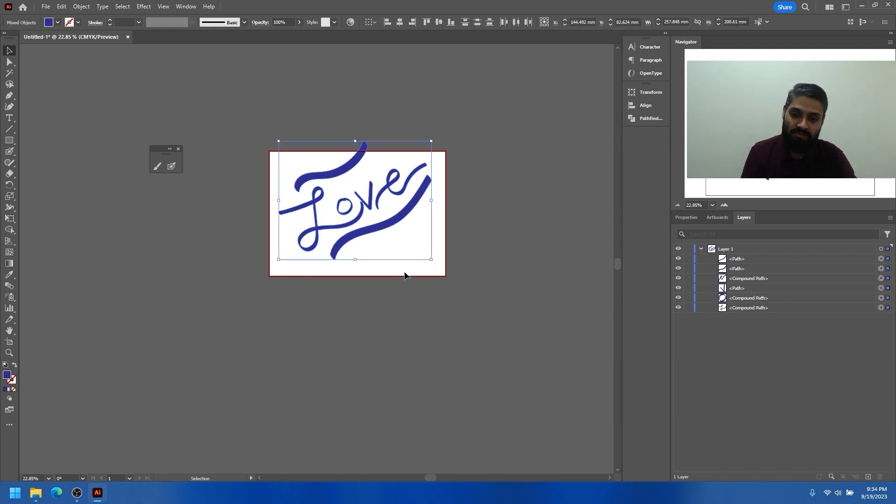